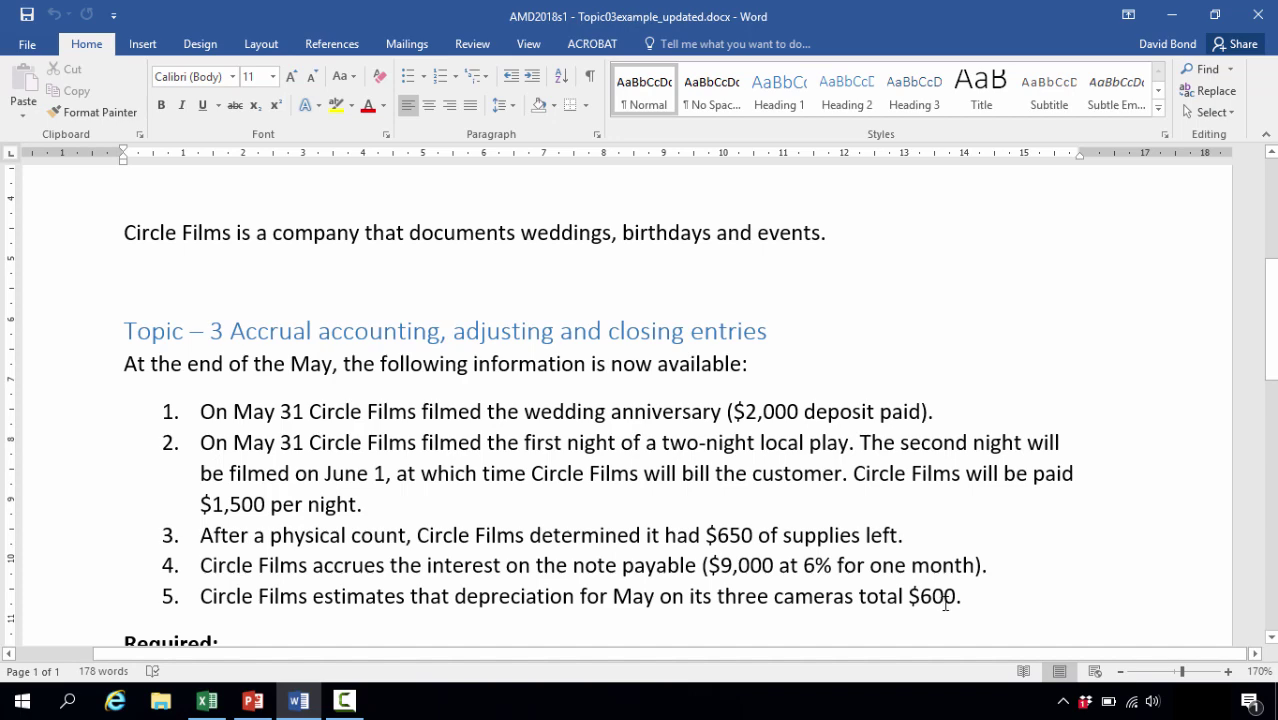
Step: Read the Circle Films end-of-May information and the required tasks, and switch to the Excel workbook
scroll(970, 601, "down", 3)
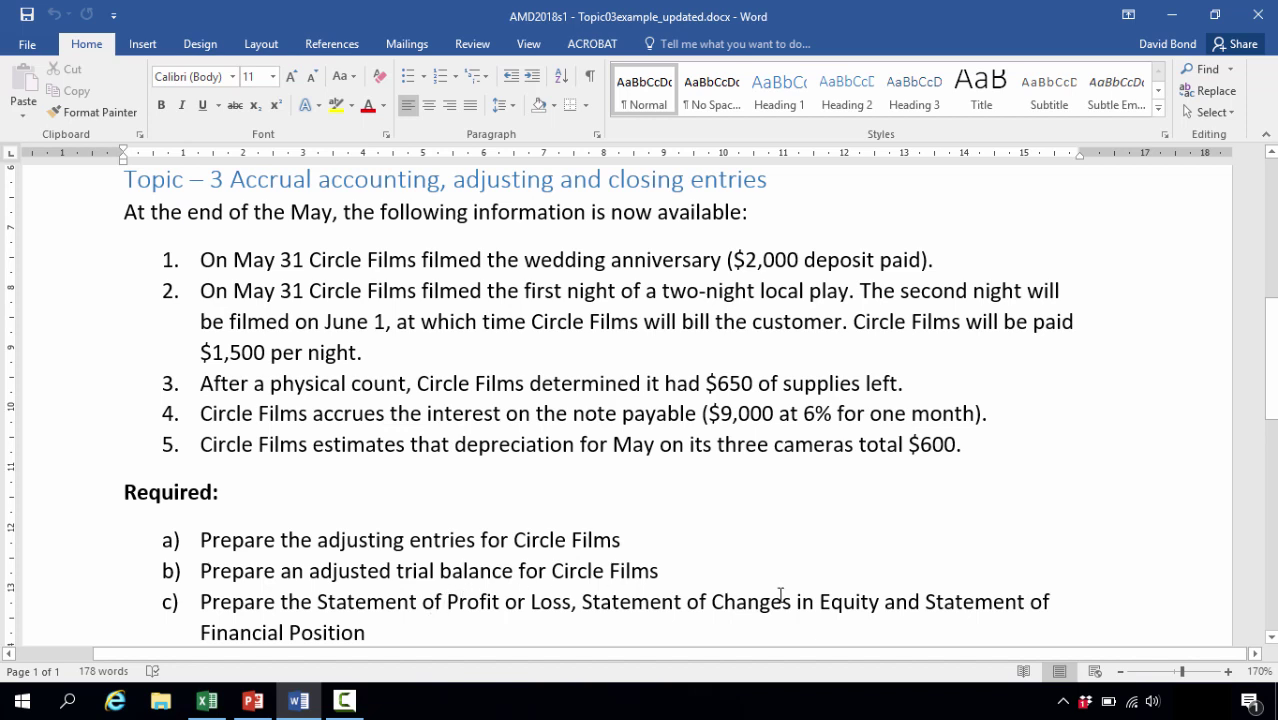
scroll(449, 600, "down", 1)
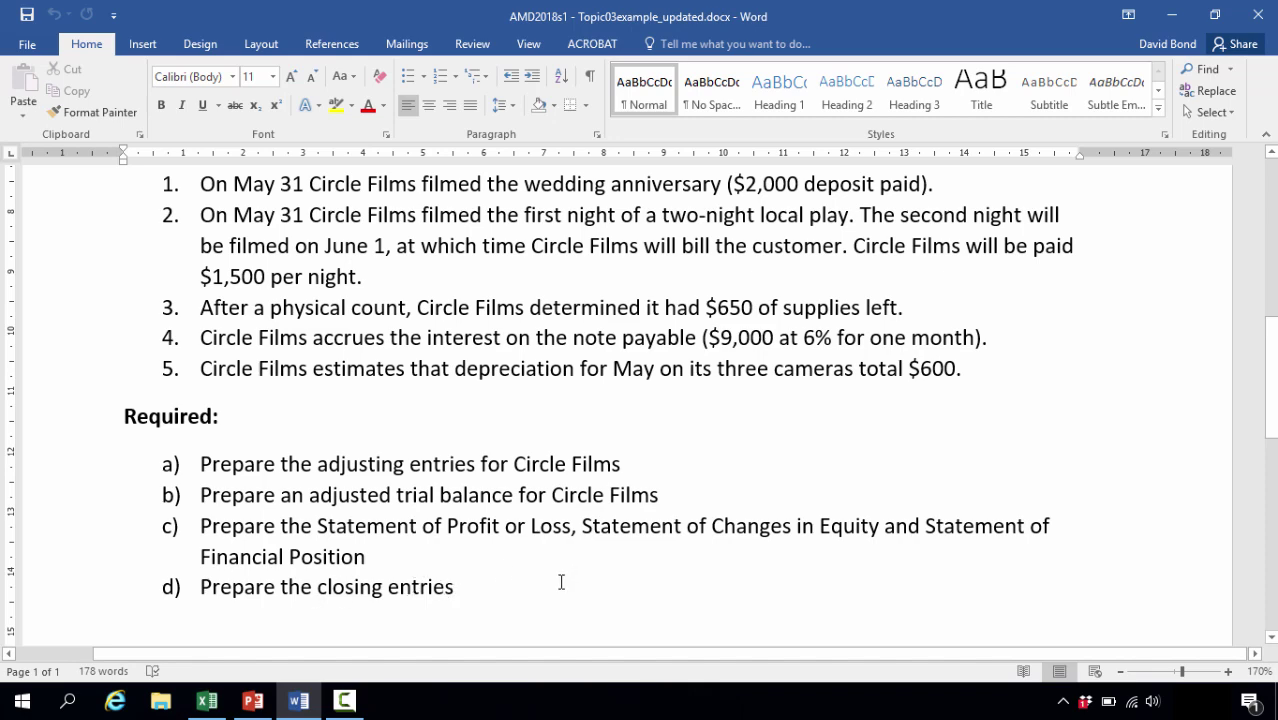
scroll(561, 582, "up", 2)
key("alt+Tab")
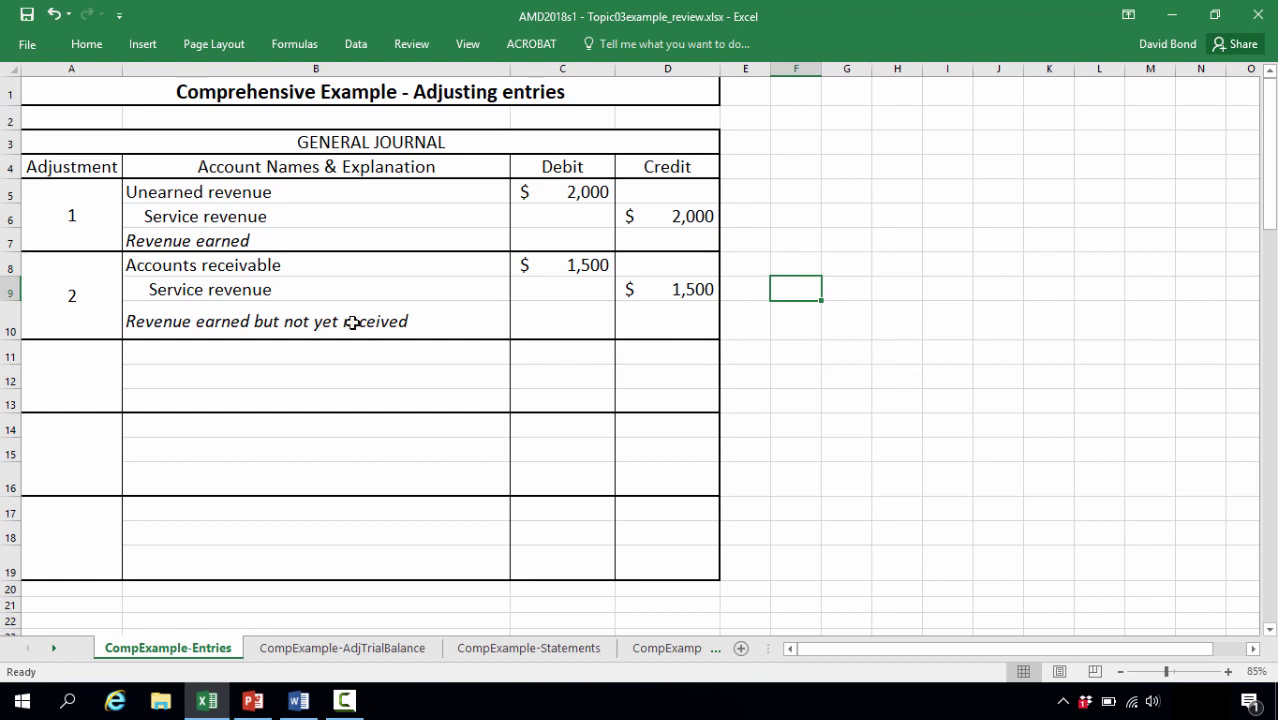
Step: Examine the Accounts receivable and Service revenue entry, and check the unadjusted Supplies balance on the trial balance sheet
left_click(254, 290)
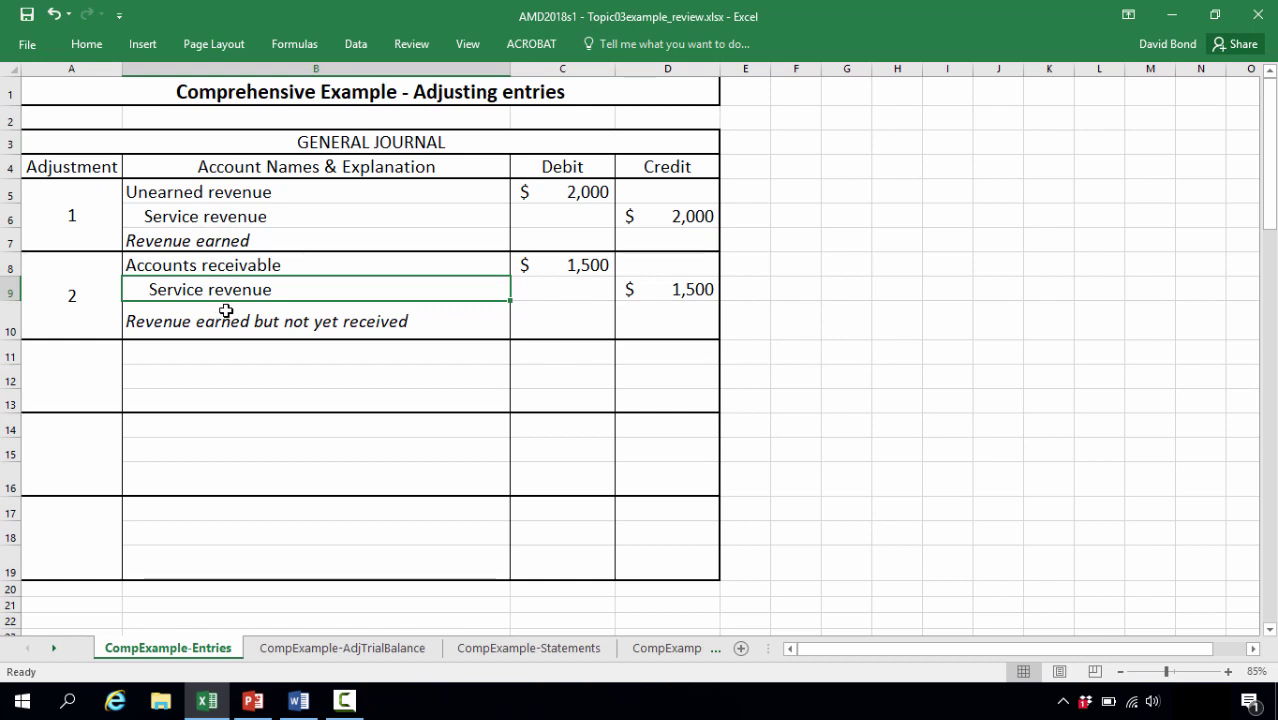
left_click(455, 266)
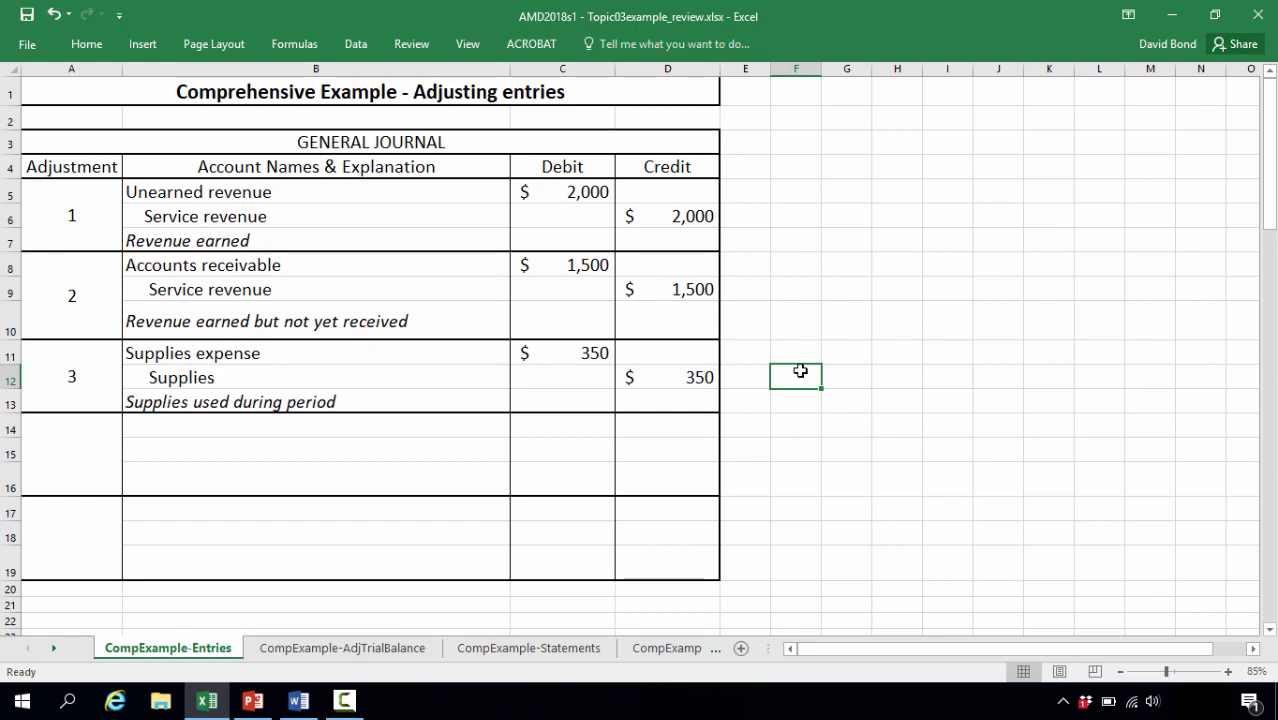
left_click(365, 650)
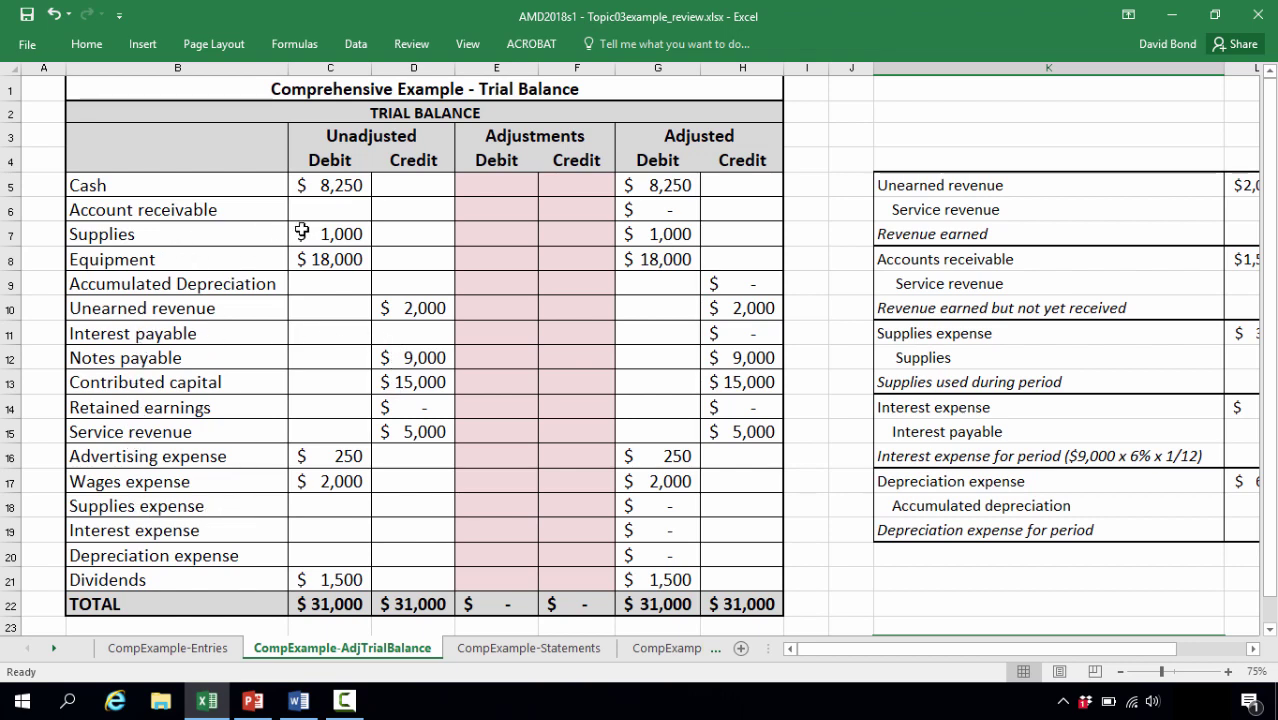
left_click(353, 234)
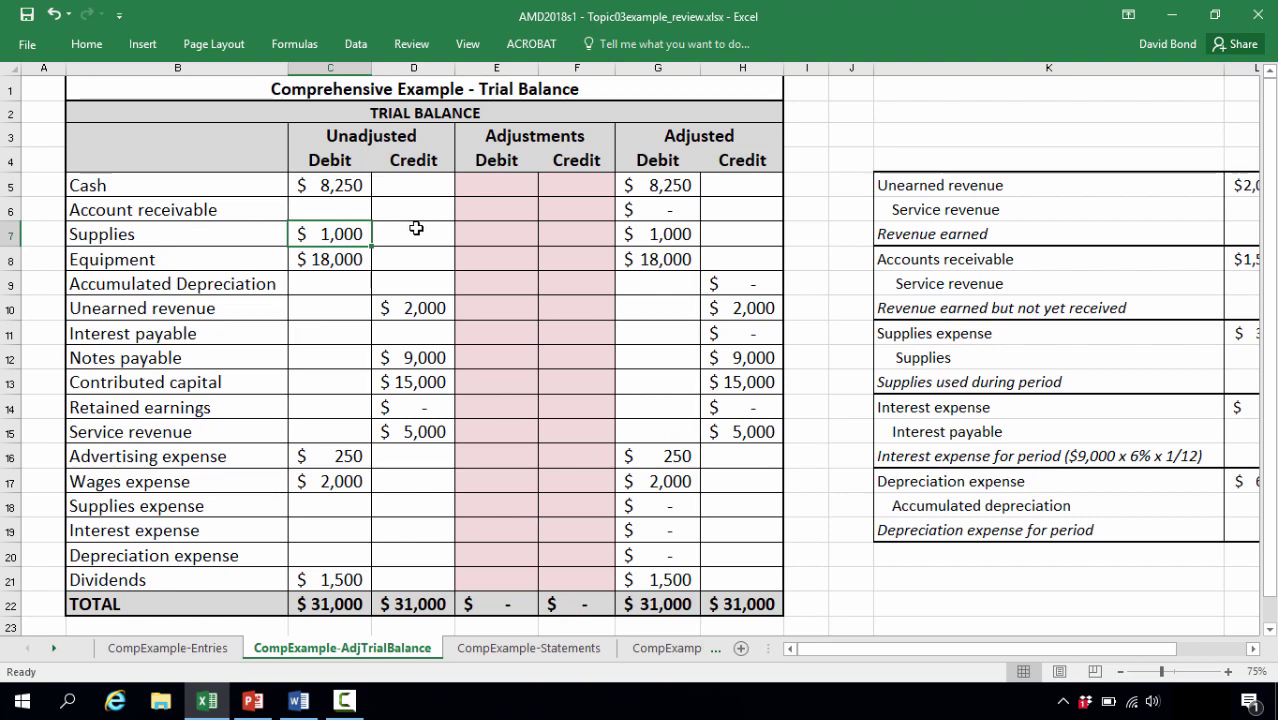
left_click(180, 648)
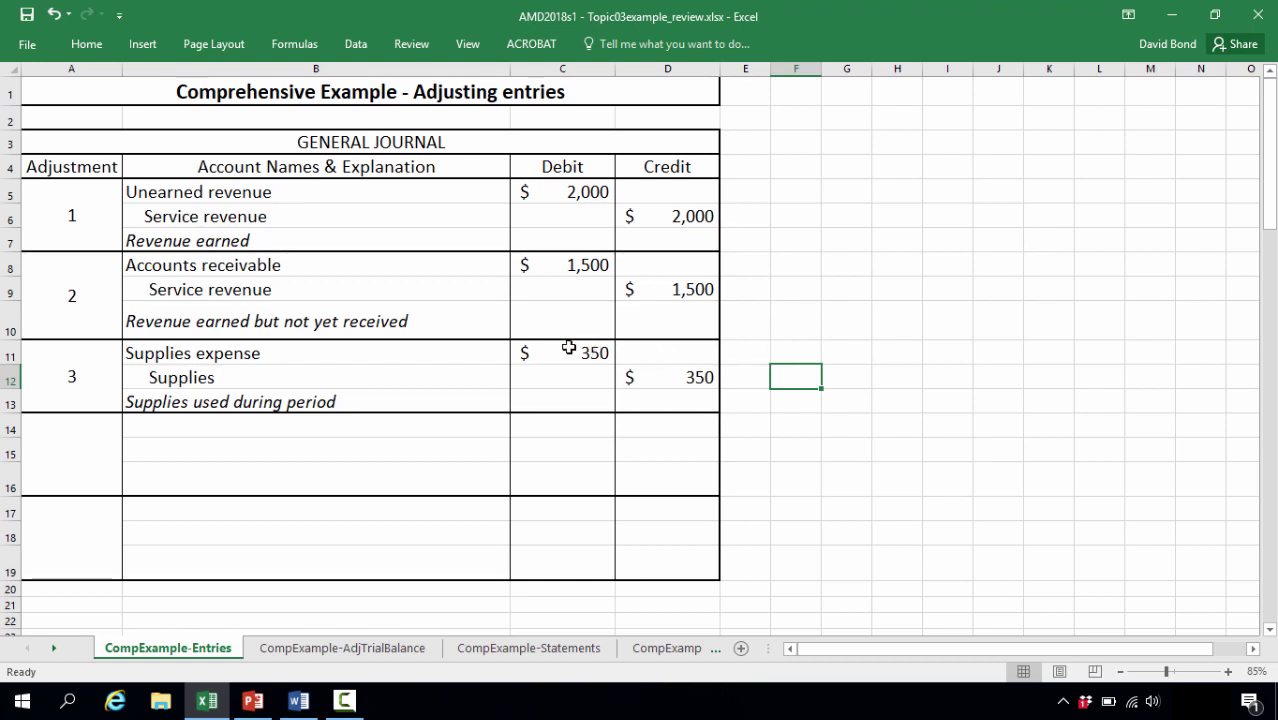
Step: Examine the supplies and interest adjusting entries in the general journal, including the interest calculation in the explanation
left_click(354, 380)
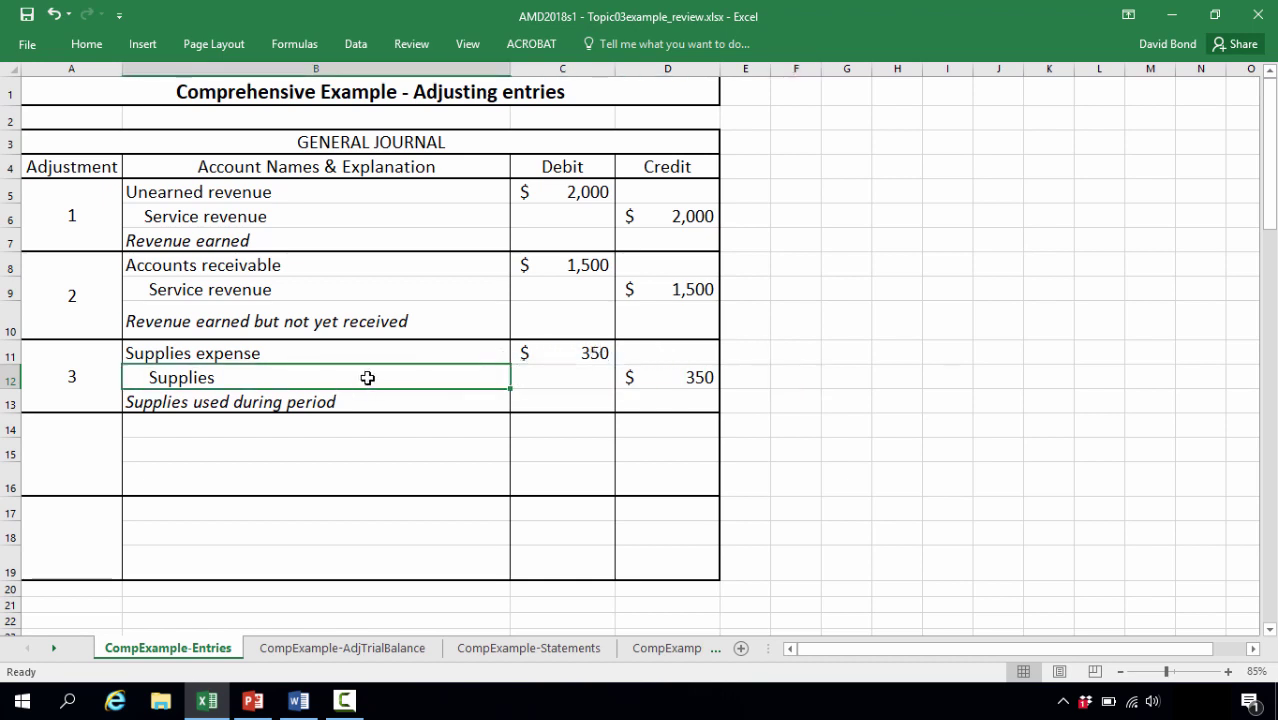
left_click(642, 376)
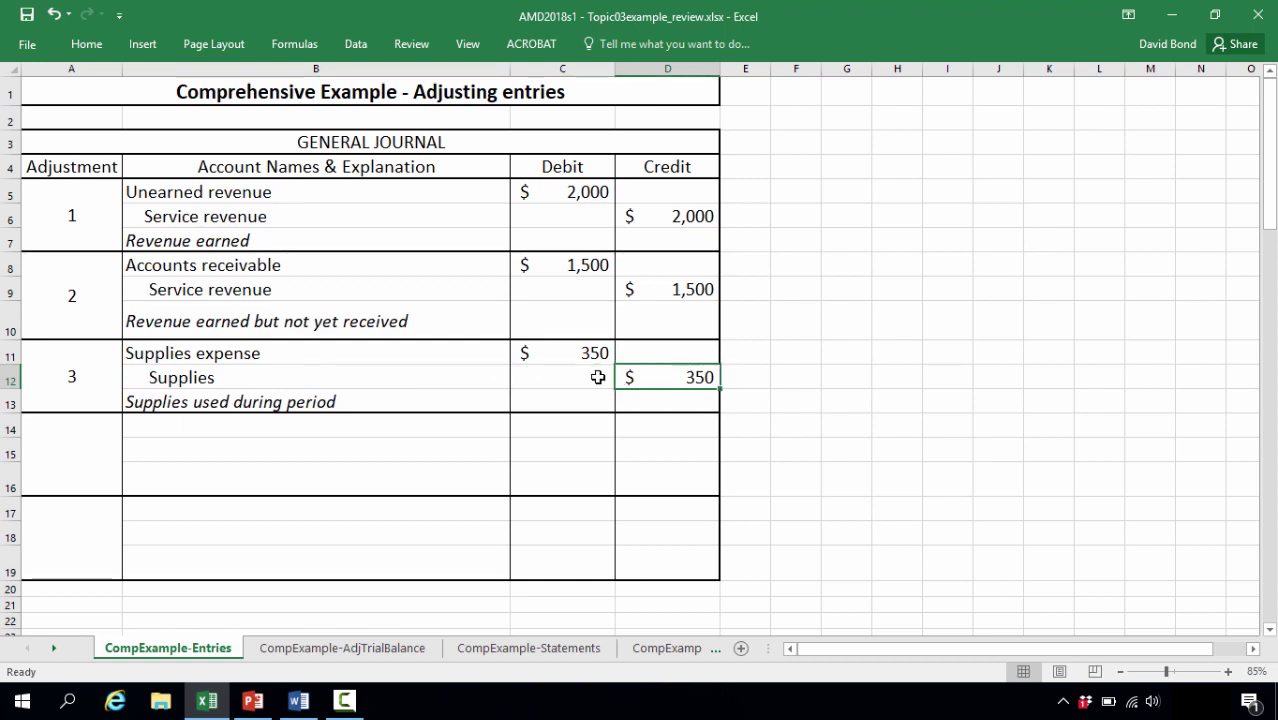
left_click(425, 361)
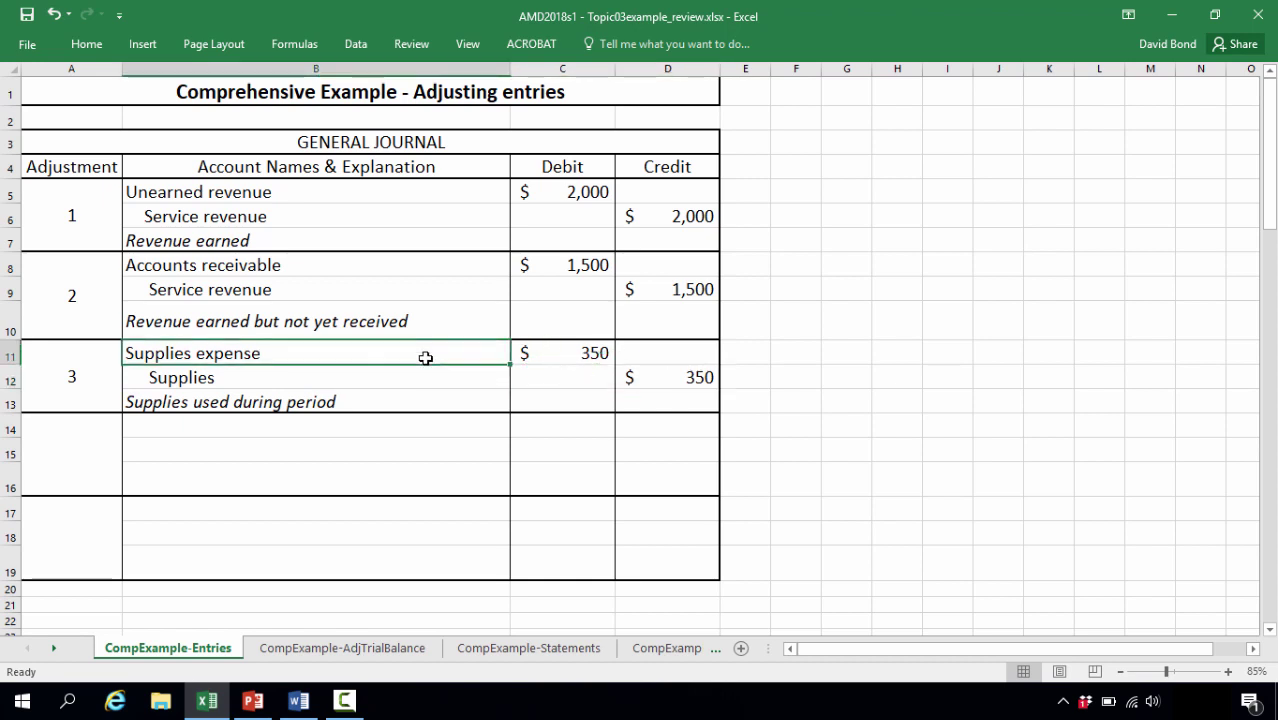
left_click(552, 357)
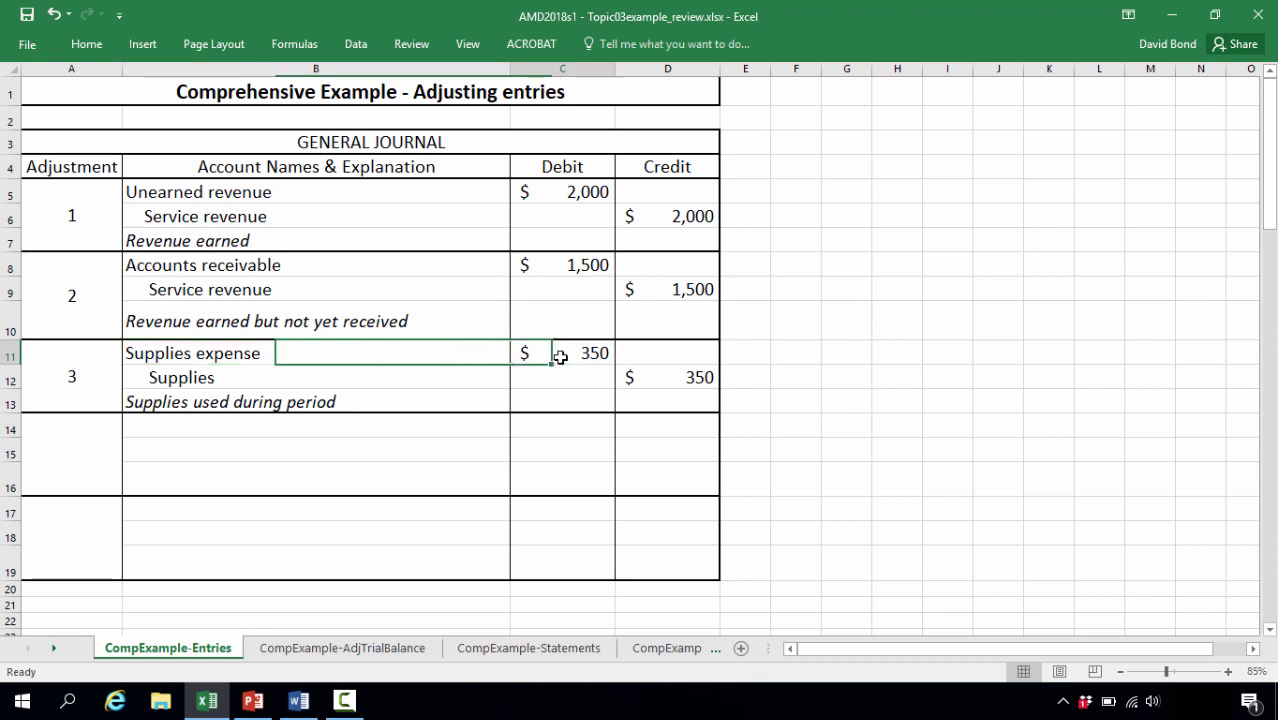
left_click(827, 385)
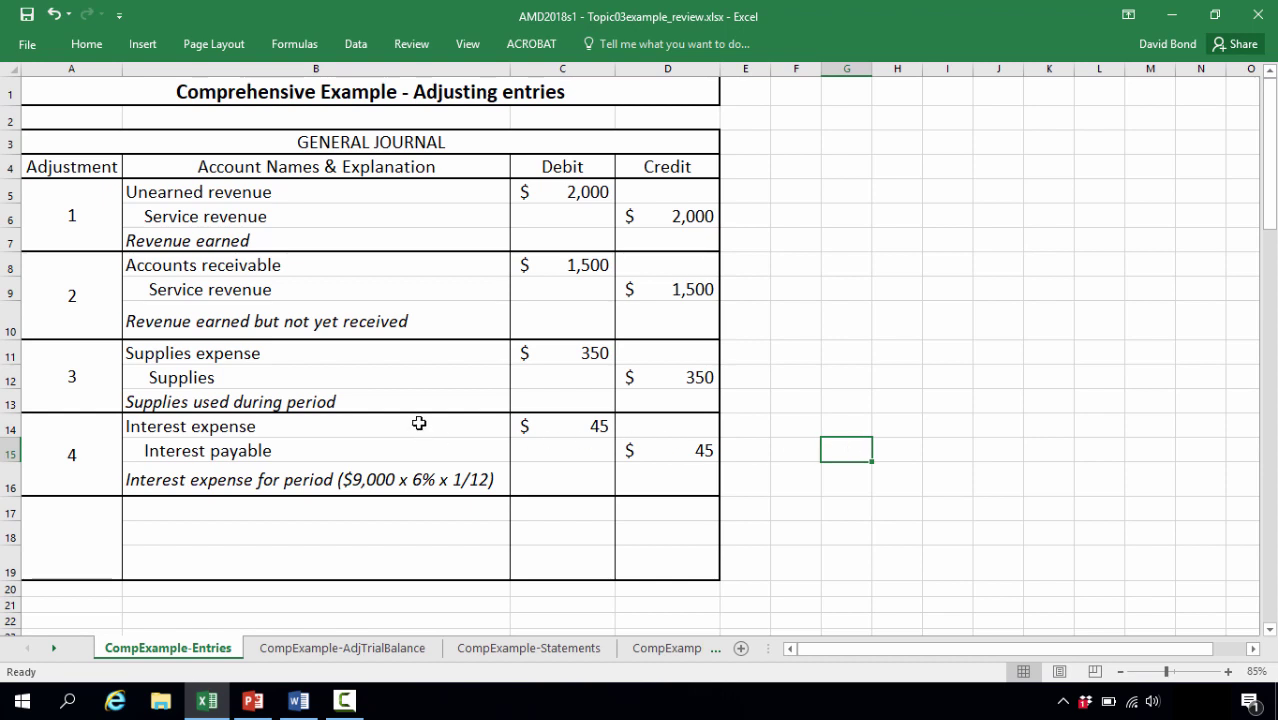
left_click(419, 424)
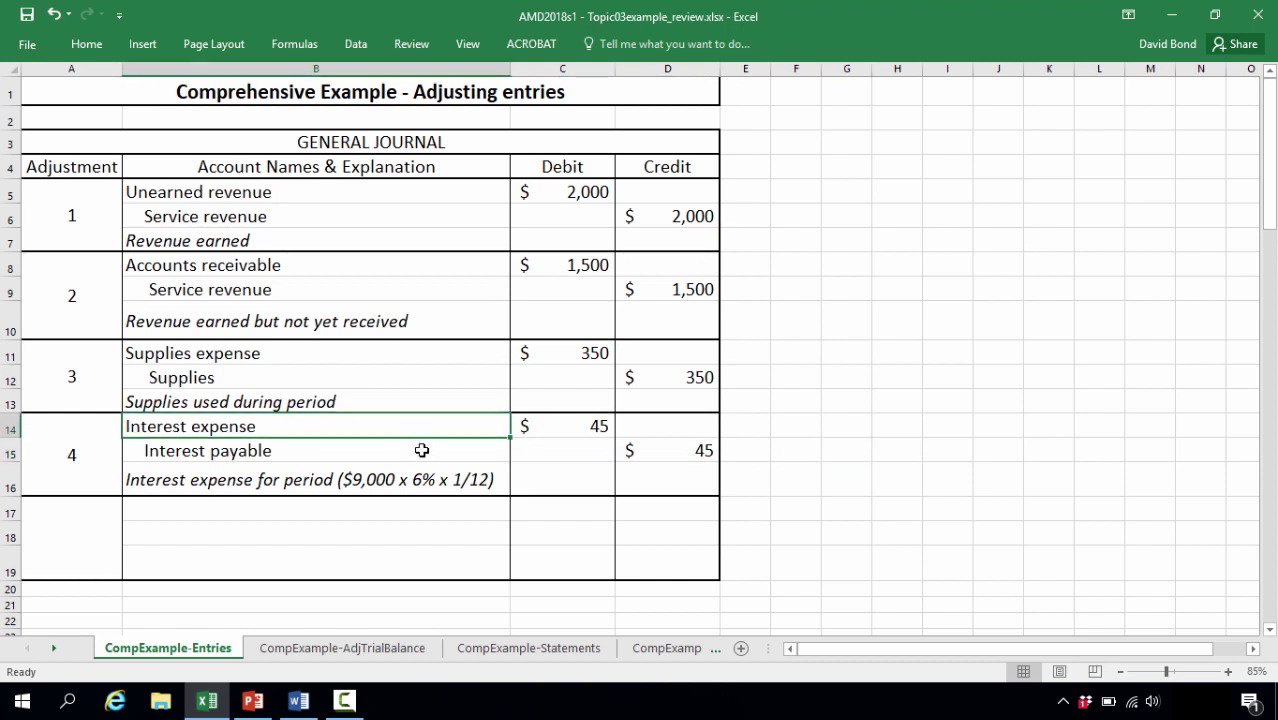
left_click(421, 450)
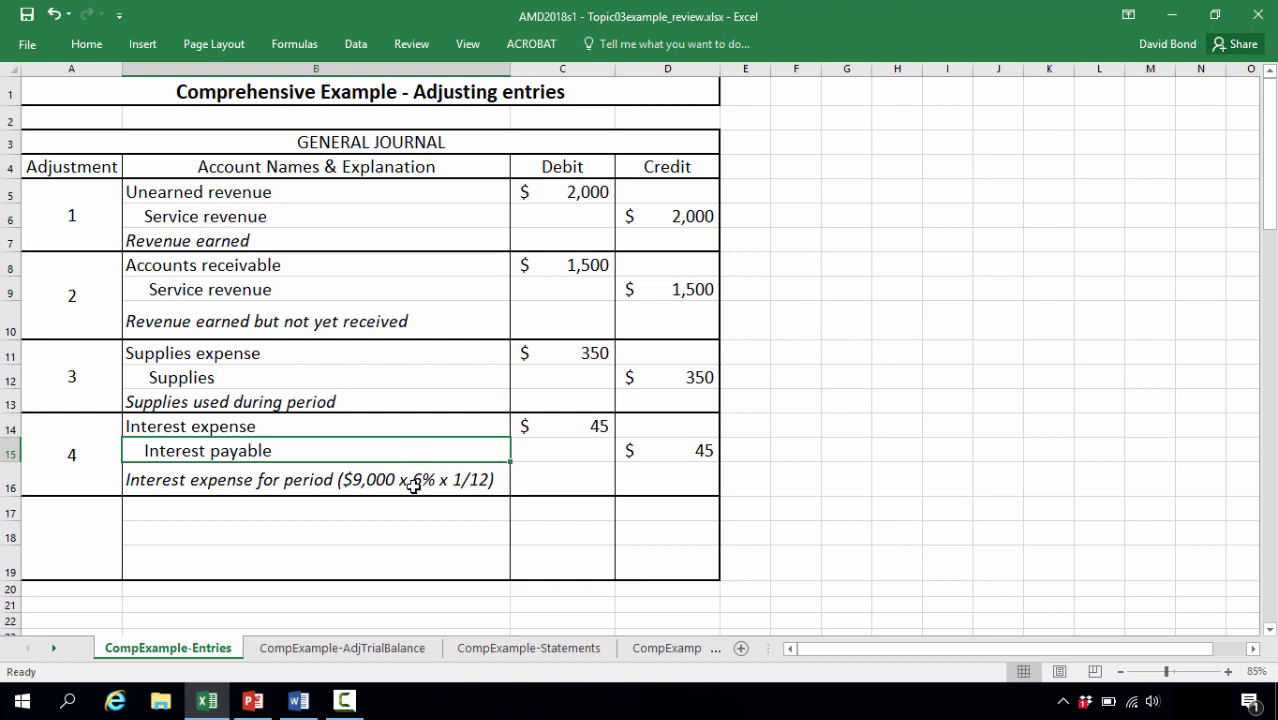
left_click(413, 482)
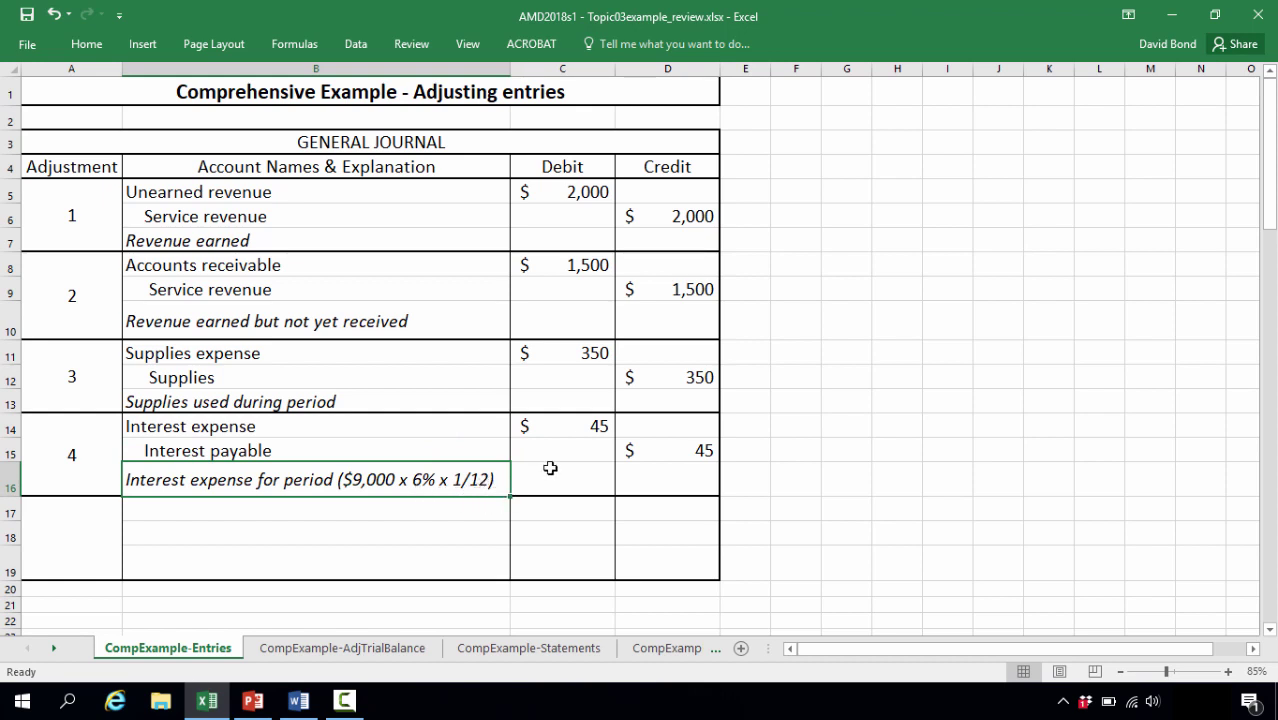
Step: Undo the last change in the general journal to restore the depreciation adjusting entry in rows 17 to 19
left_click(845, 450)
key("ctrl+z")
left_click(845, 514)
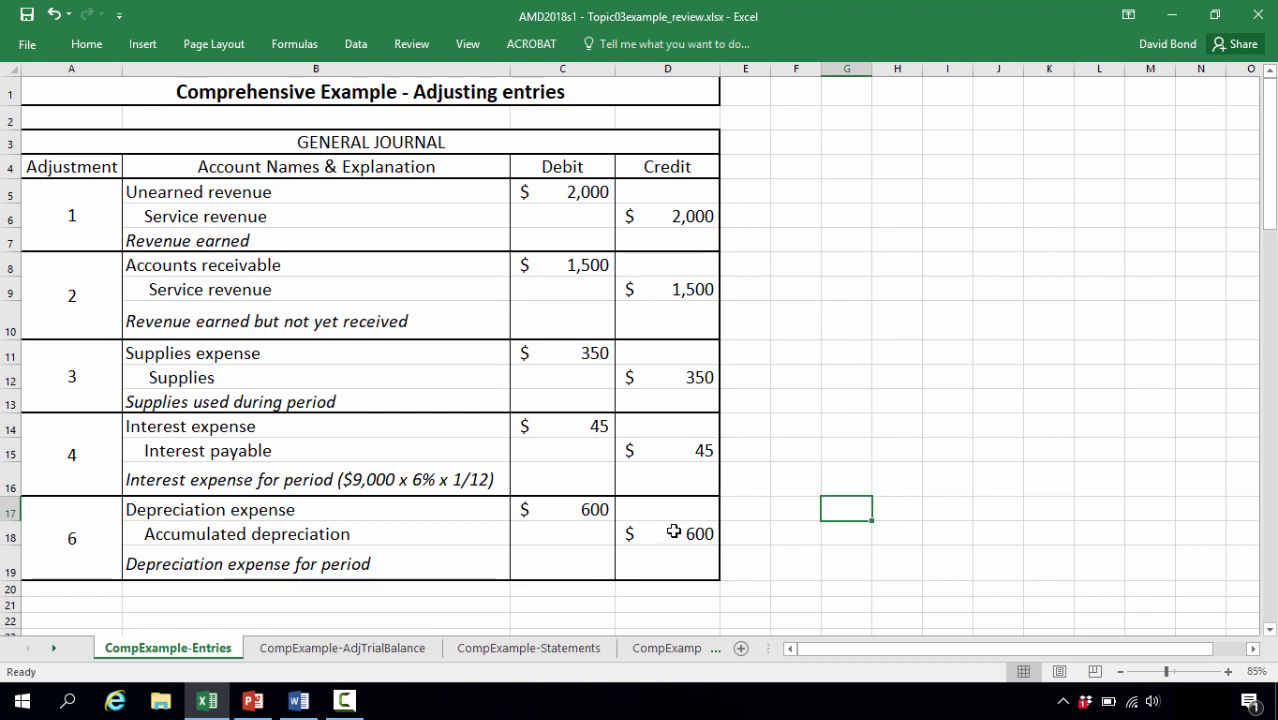
left_click_drag(819, 530, 835, 525)
left_click(836, 525)
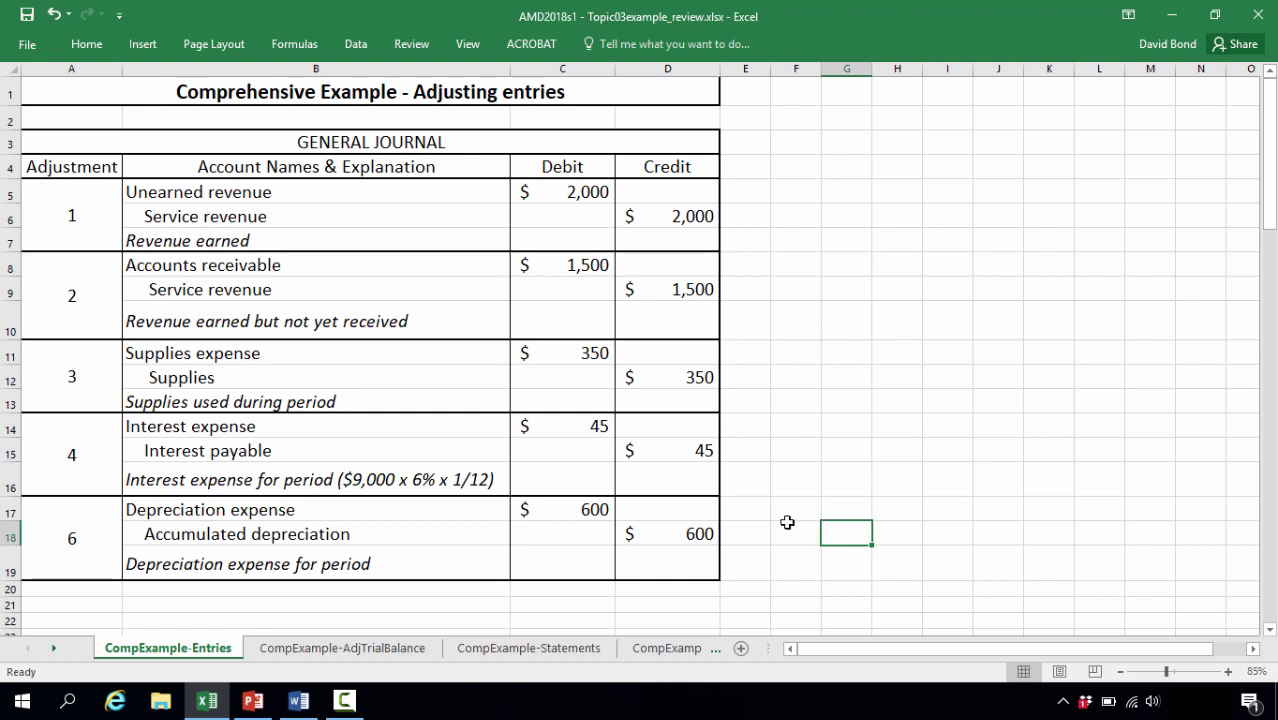
Step: On the adjusted trial balance sheet, enter adjustments of 2,000 debit for Unearned revenue and 2,000 credit for Service revenue
left_click(350, 648)
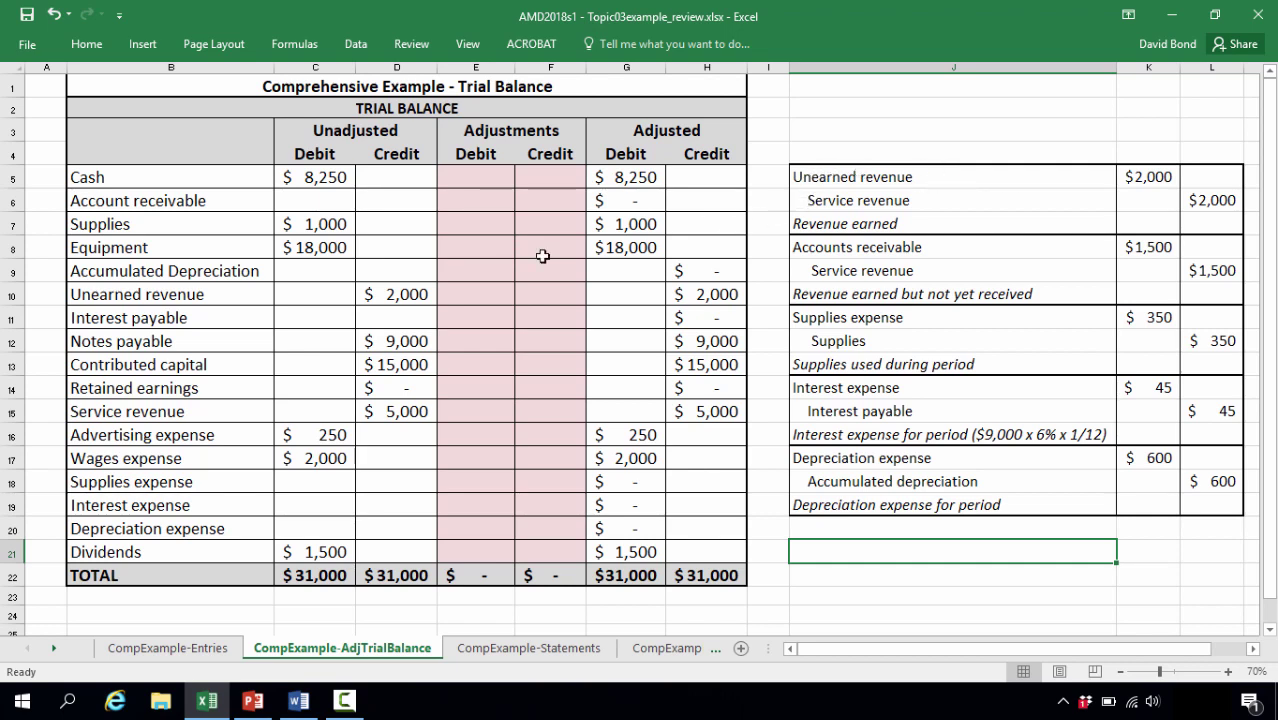
left_click(459, 285)
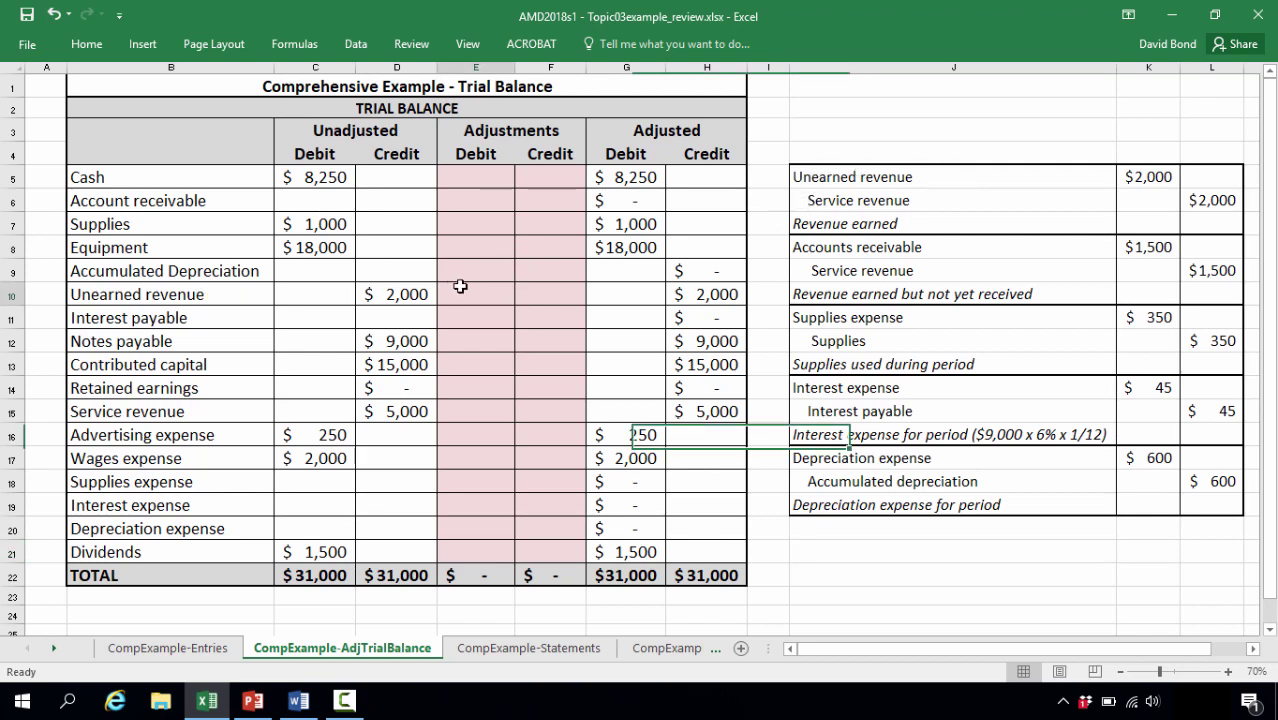
type("2,000")
key("Tab")
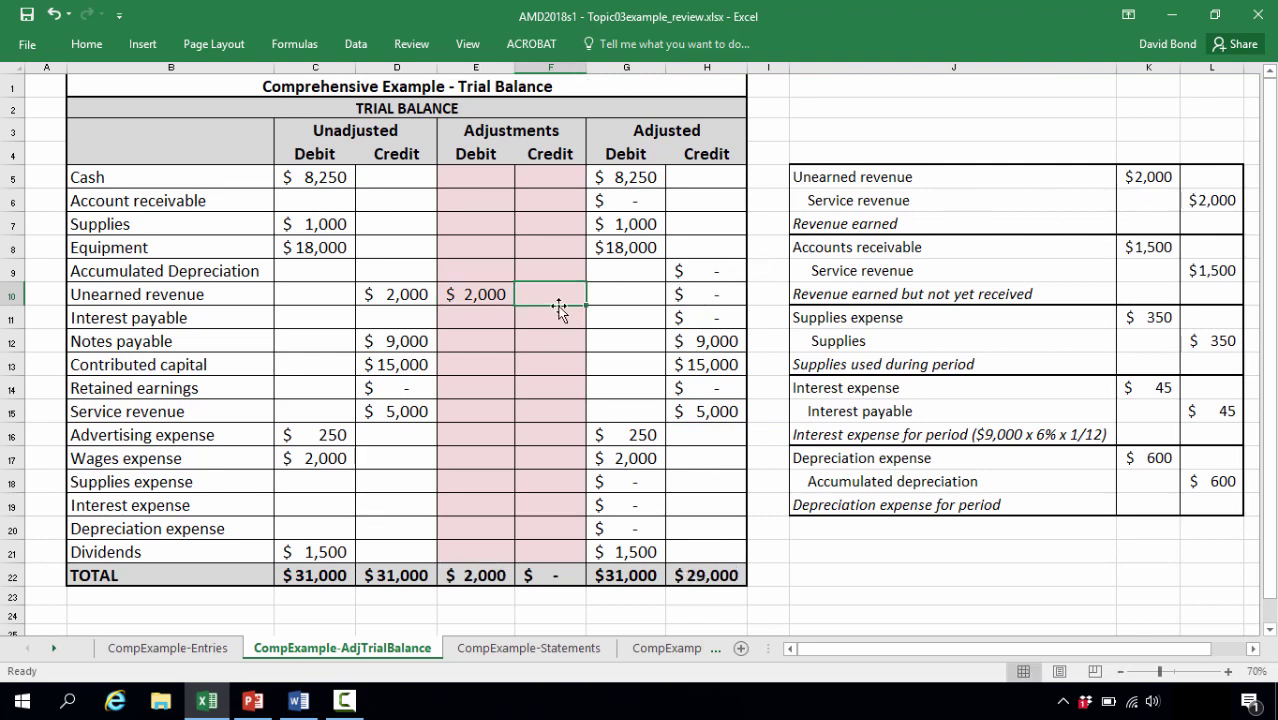
key("Down")
left_click(571, 406)
type("+")
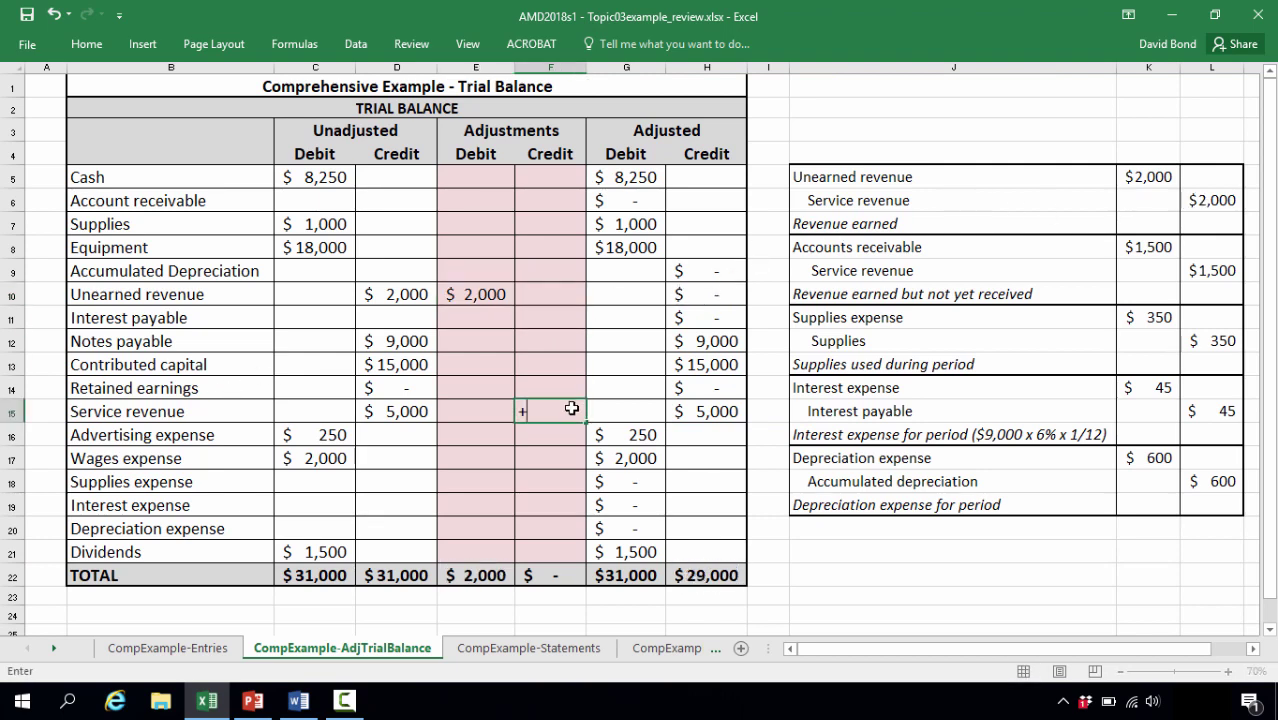
type("2000")
key("Return")
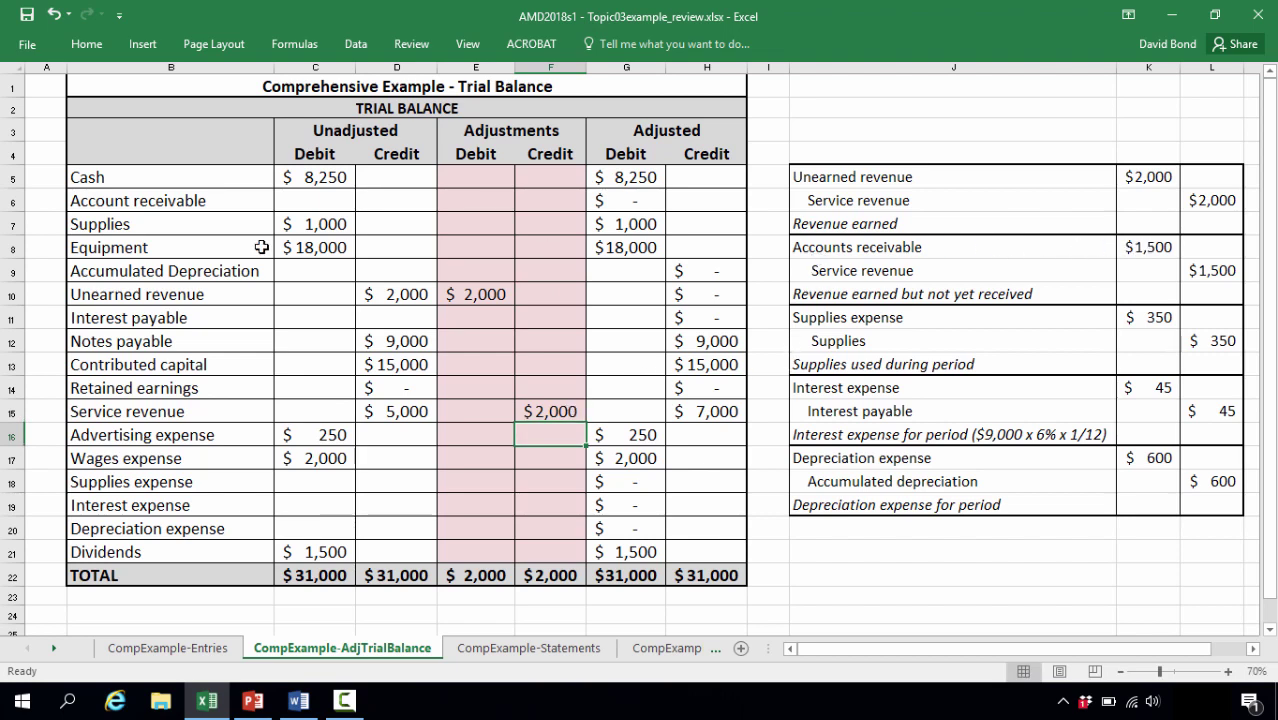
Step: Enter a 1,500 debit adjustment for Account receivable and set the Service revenue credit adjustment to 2,000 plus 1,500
left_click(475, 198)
type("+1500")
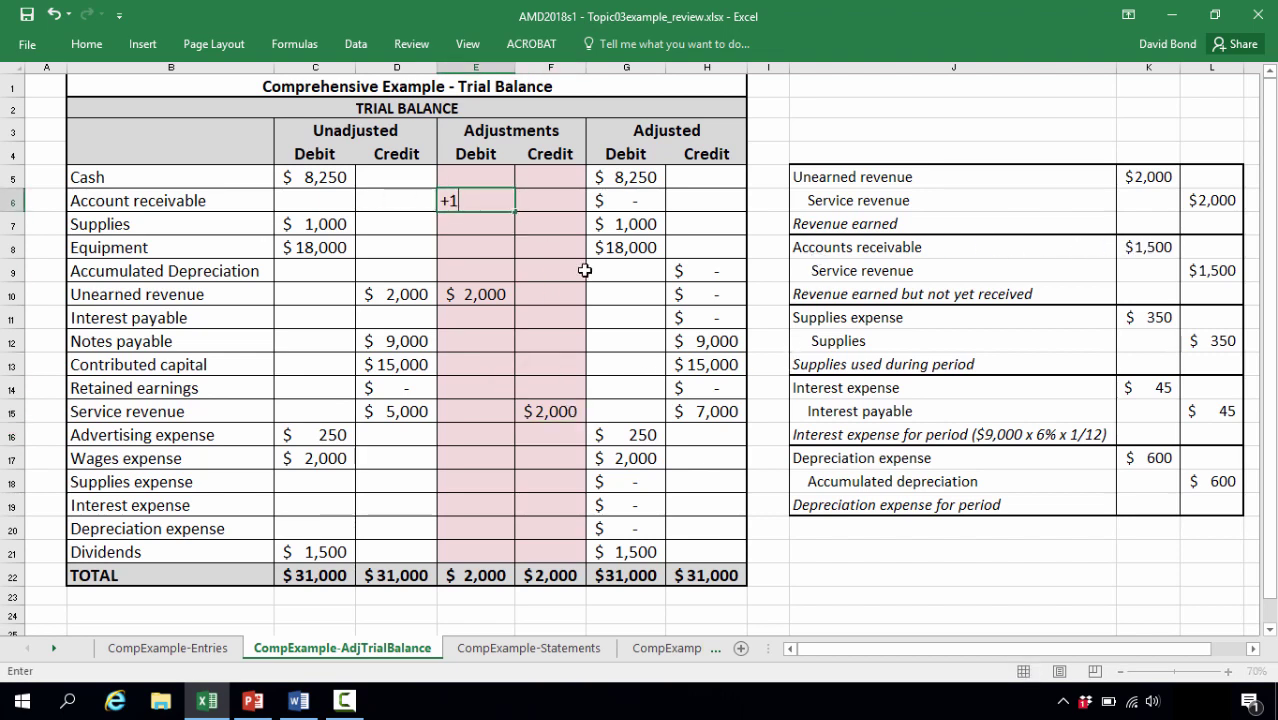
key("Return")
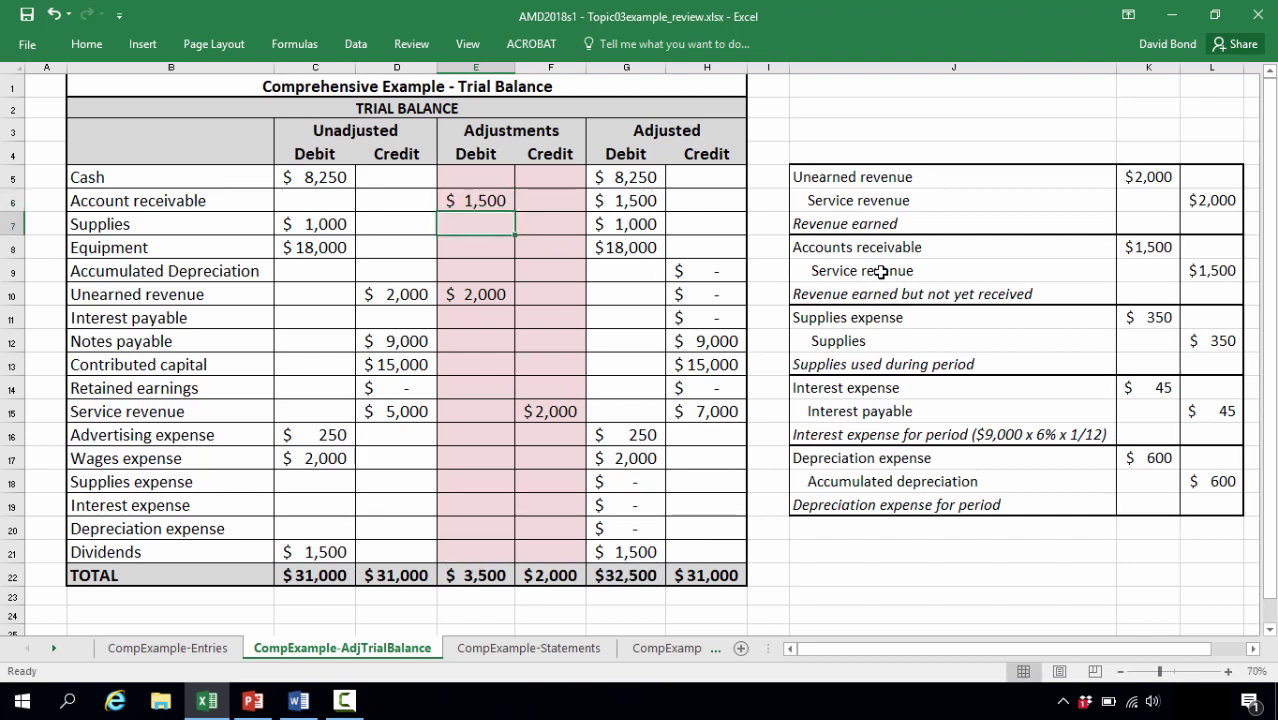
left_click(565, 410)
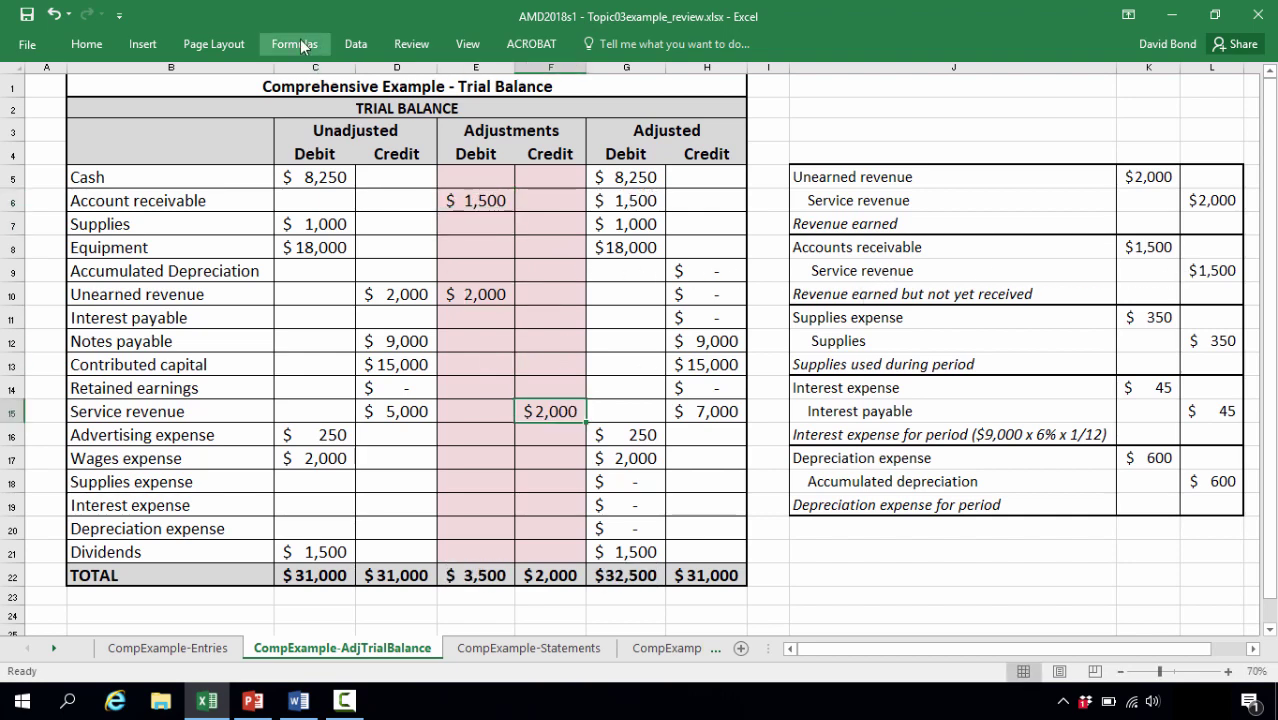
type("+2000")
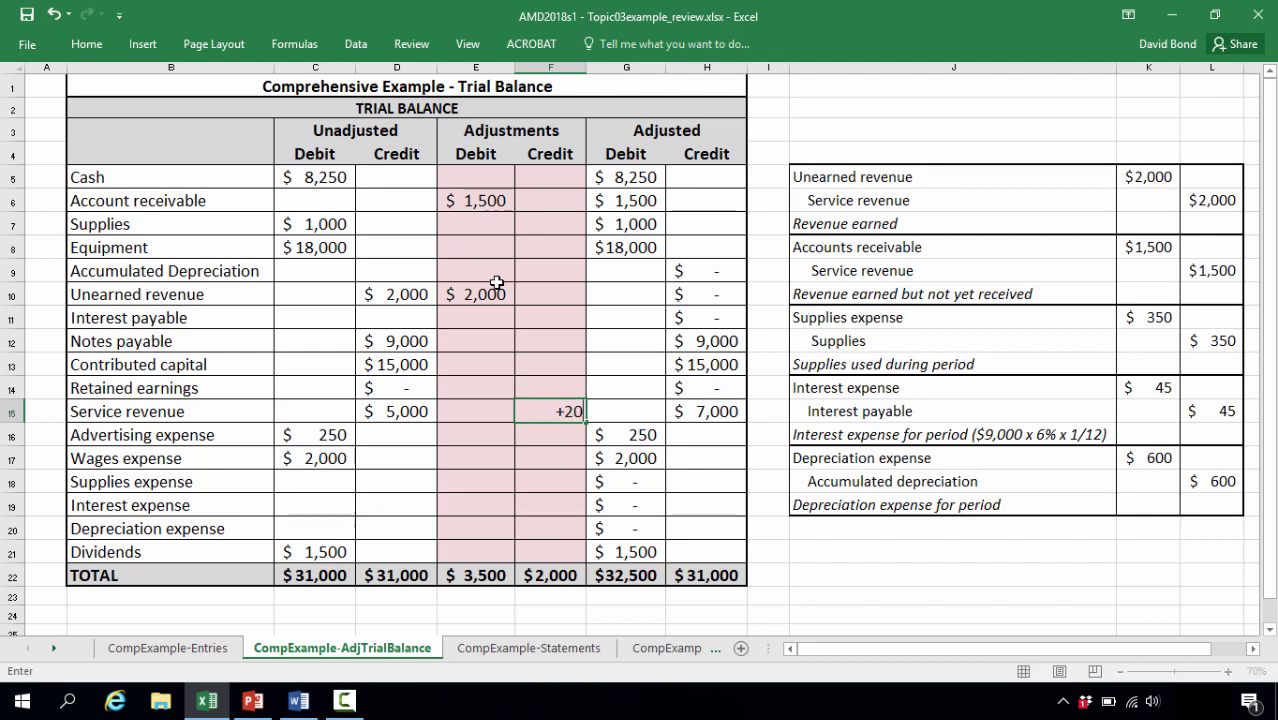
key("ctrl+Return")
key("Return")
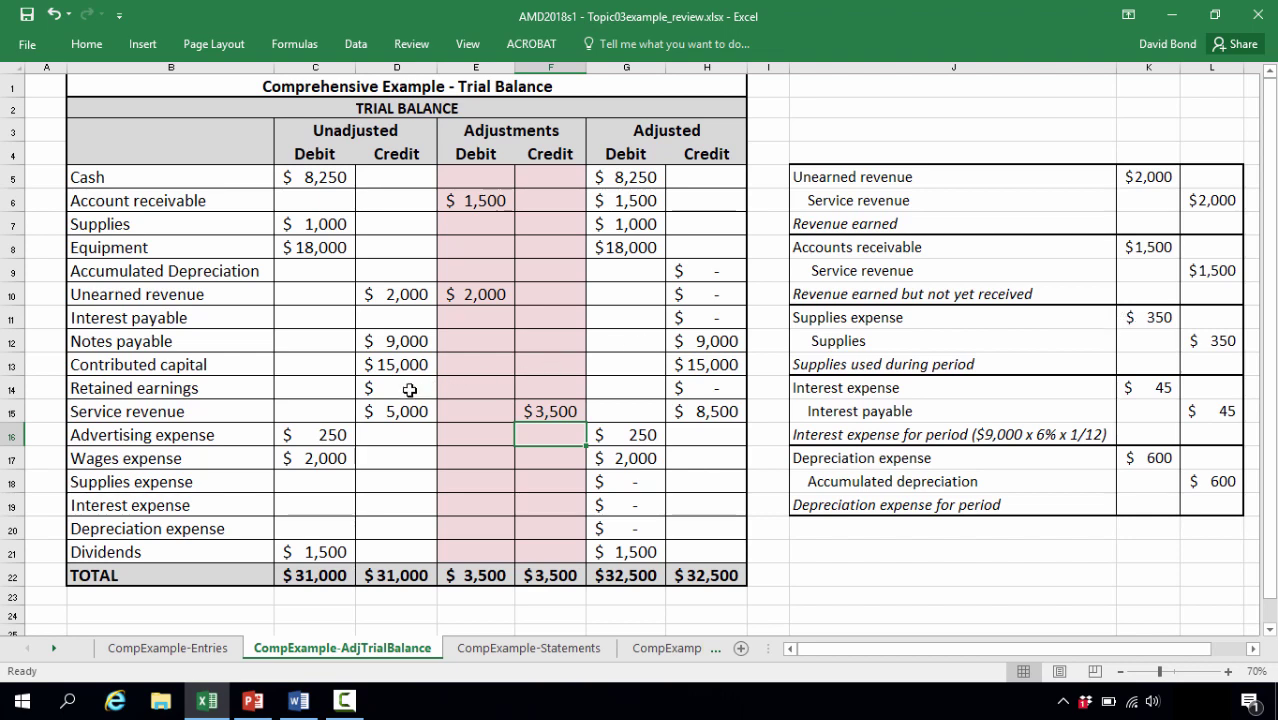
Step: Enter adjustments of 350 debit for Supplies expense and 350 credit for Supplies
left_click(496, 485)
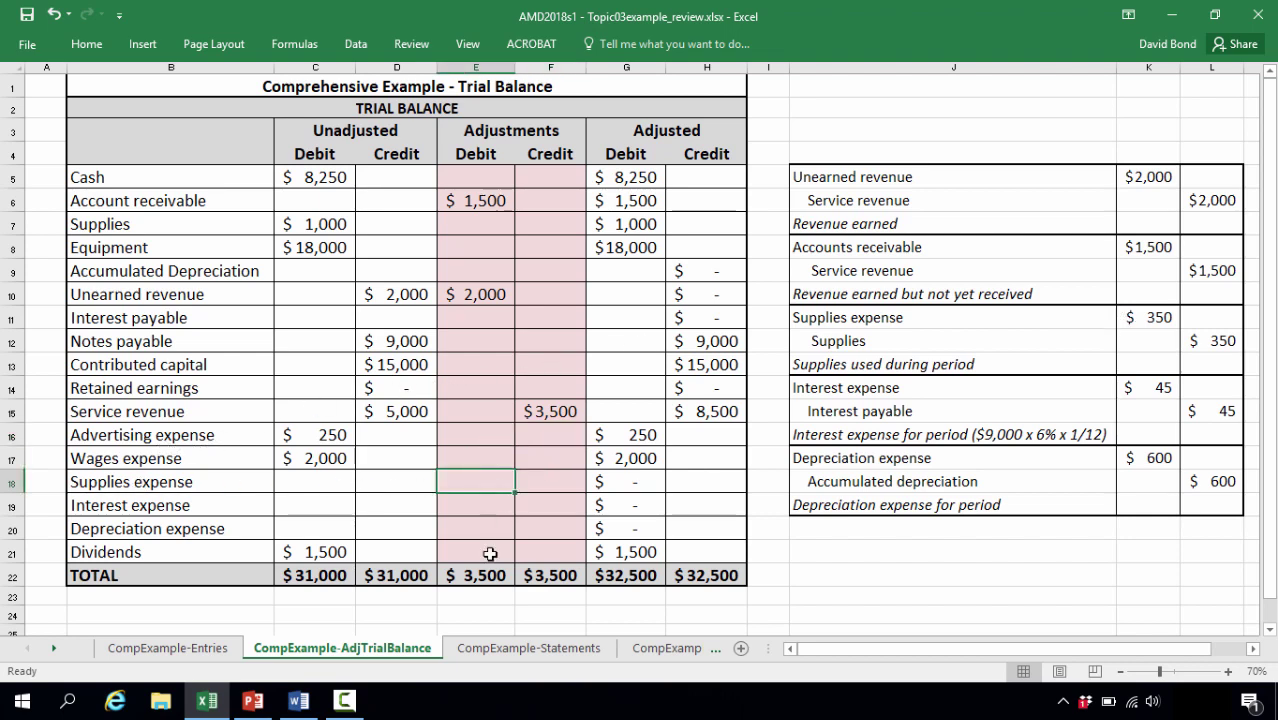
type("350")
key("Return")
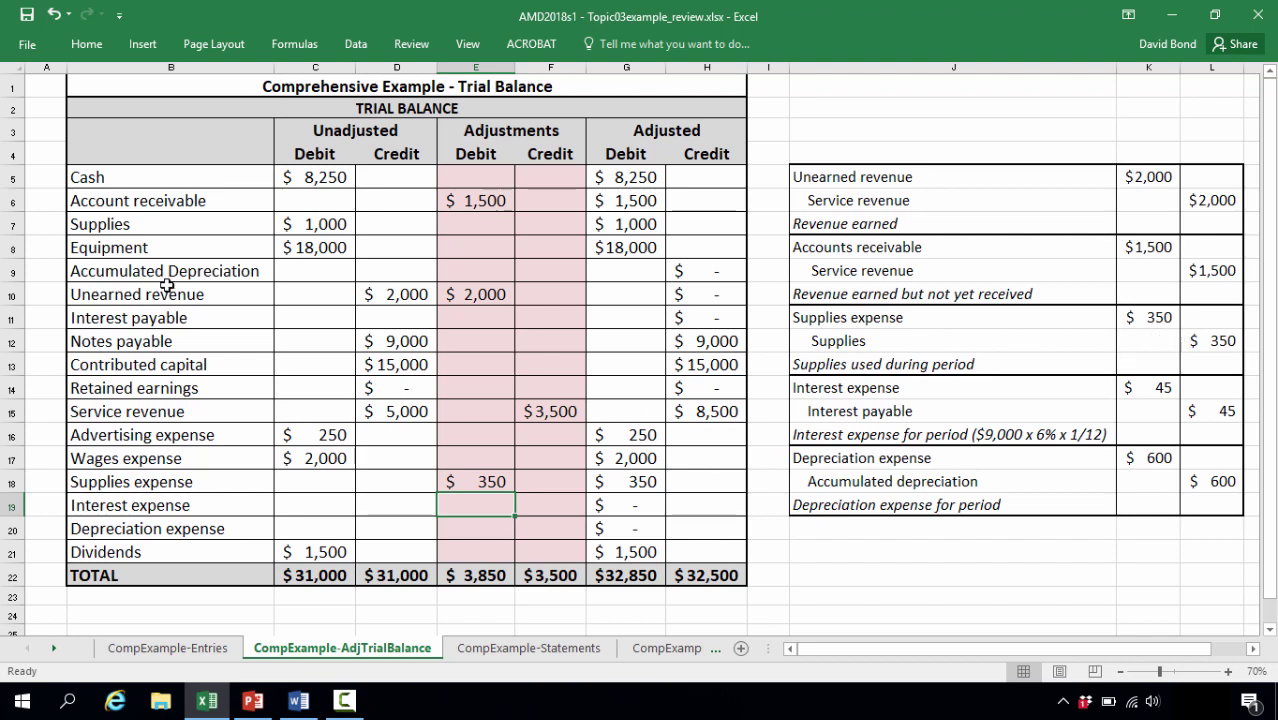
left_click(531, 223)
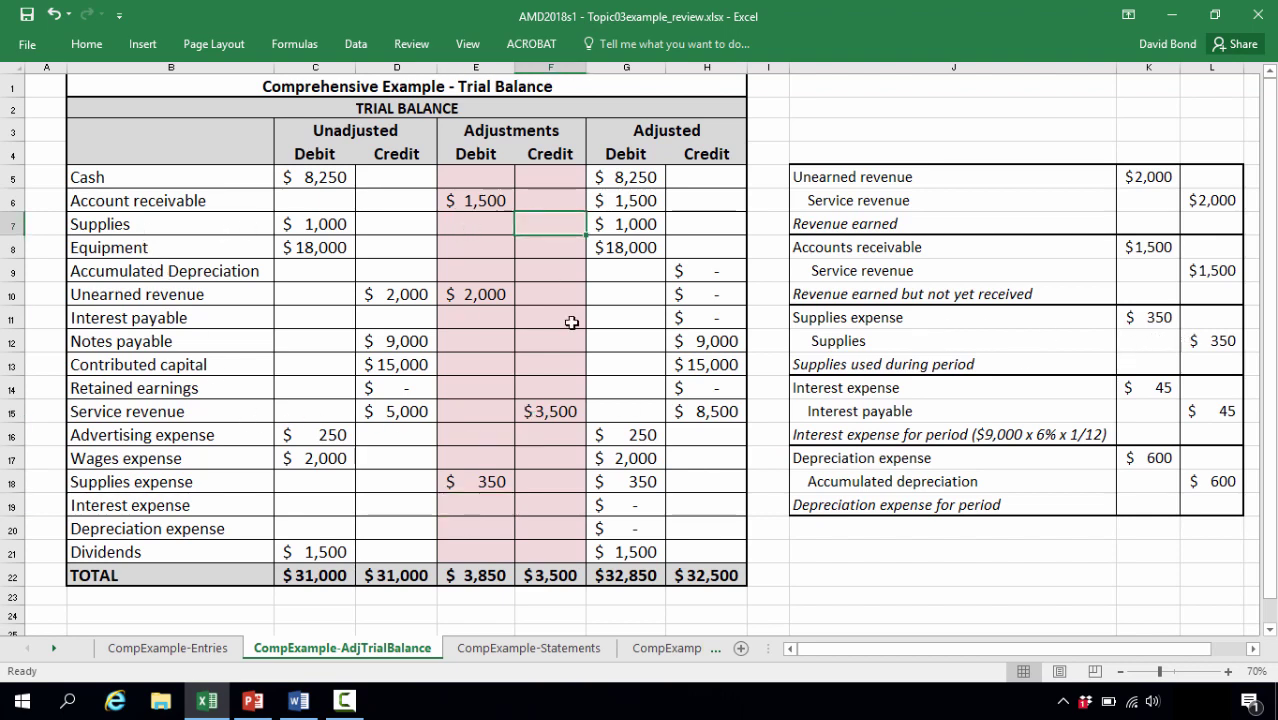
type("350")
key("Return")
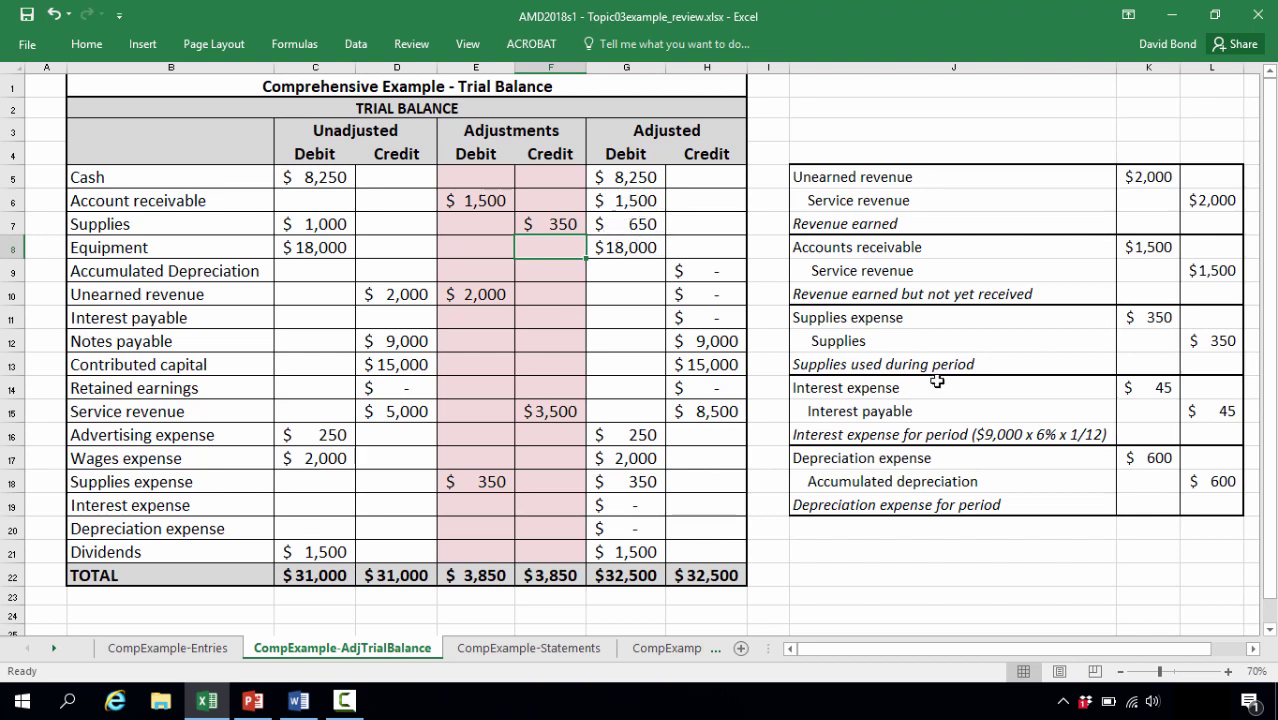
Step: Enter adjustments of 45 debit for Interest expense and 45 credit for Interest payable
left_click(471, 507)
type("45")
key("Tab")
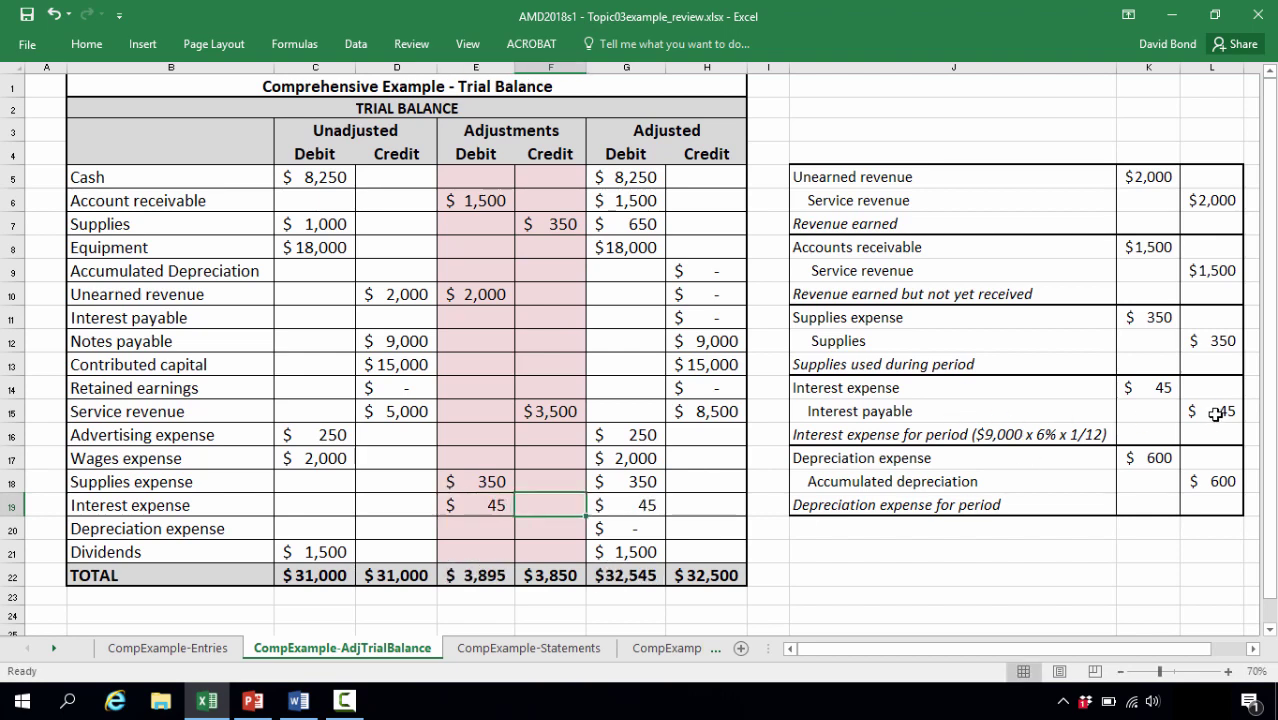
left_click(576, 318)
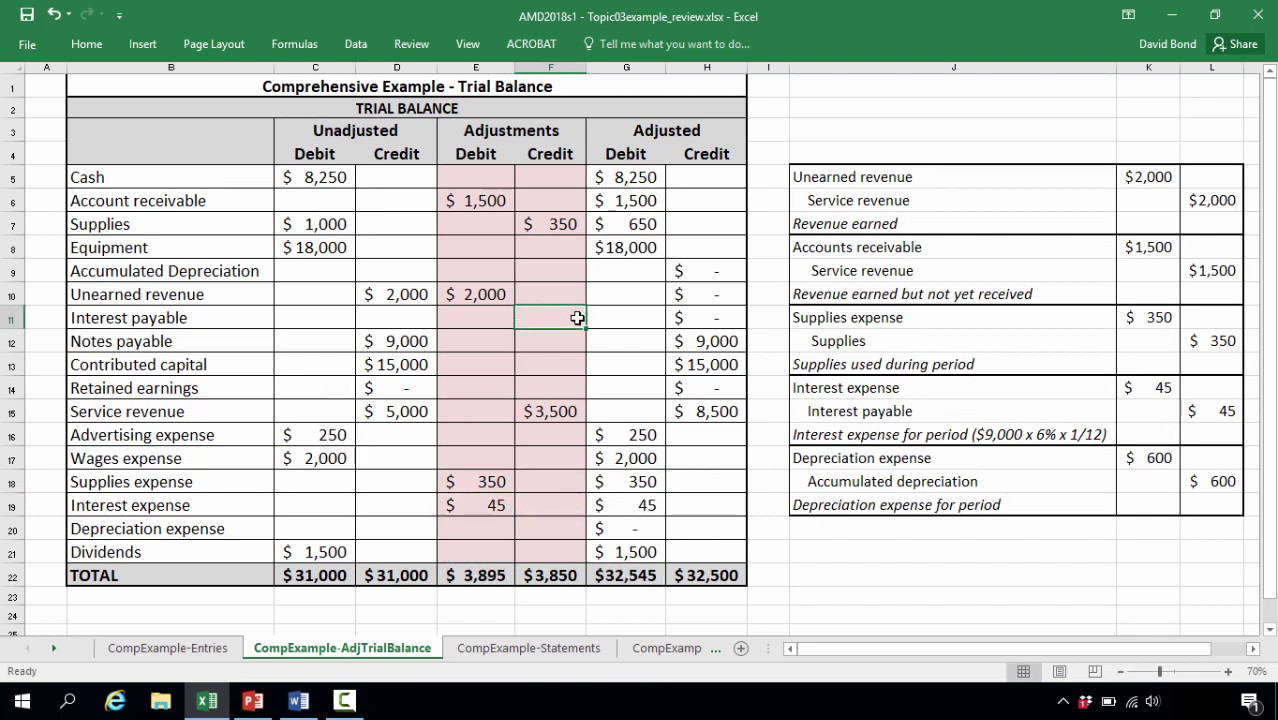
type("45")
key("Tab")
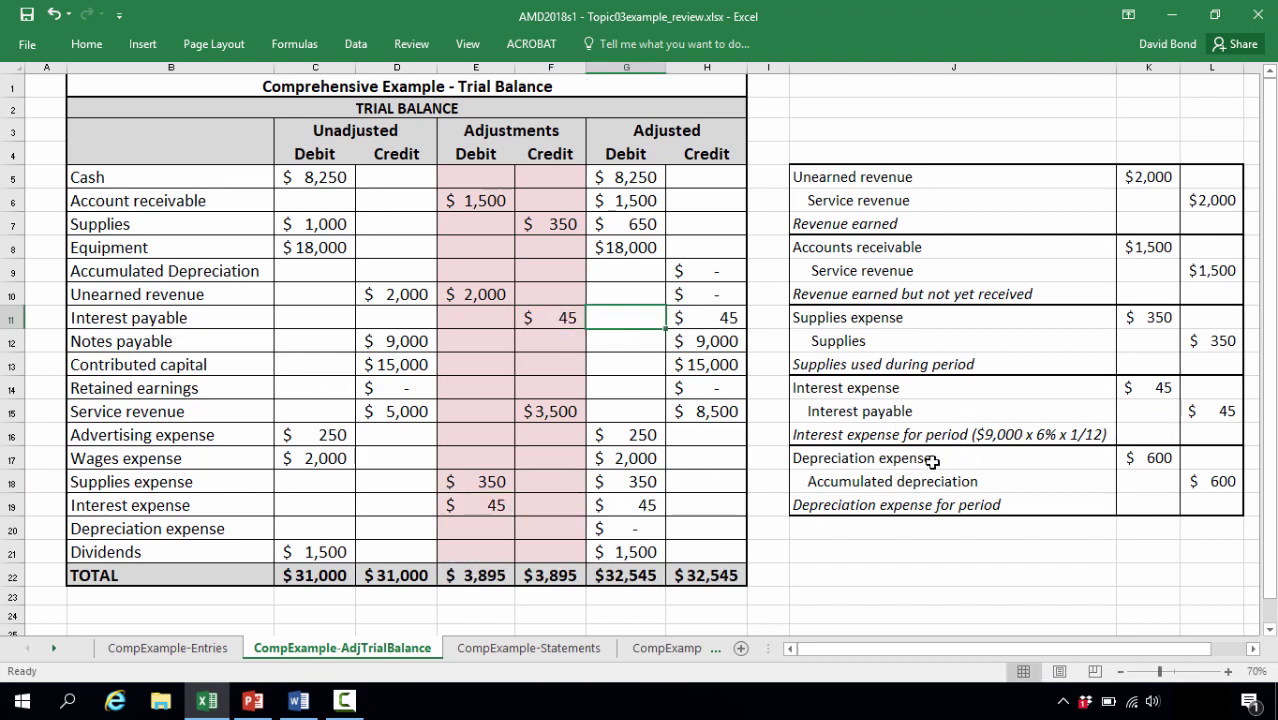
Step: Enter adjustments of 600 debit for Depreciation expense and 600 credit for Accumulated Depreciation
left_click(471, 523)
type("600")
key("Tab")
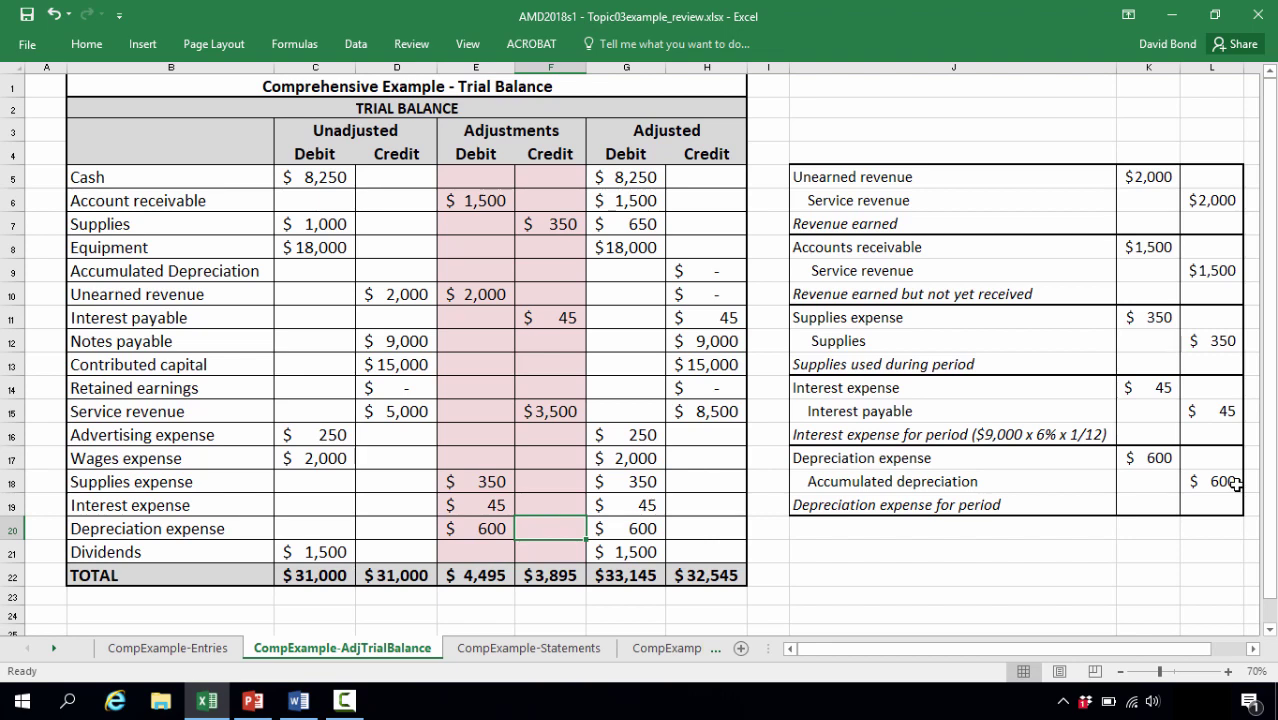
left_click(530, 272)
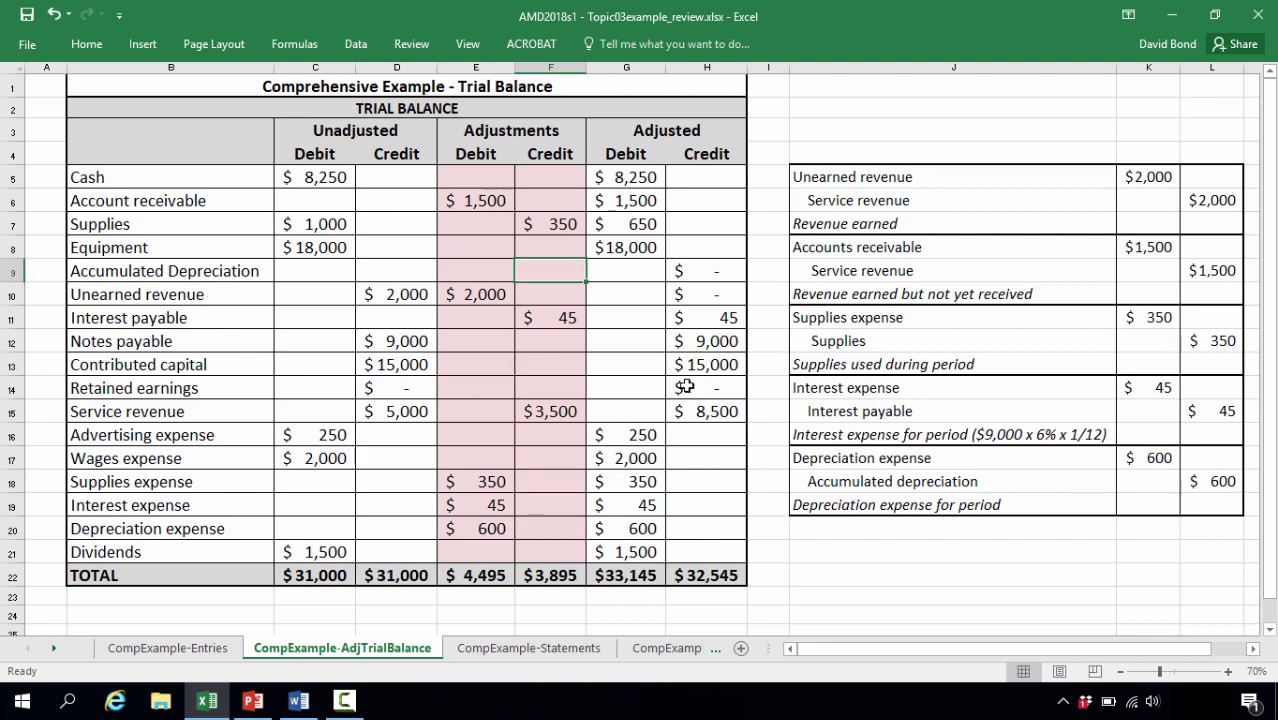
type("600")
key("Return")
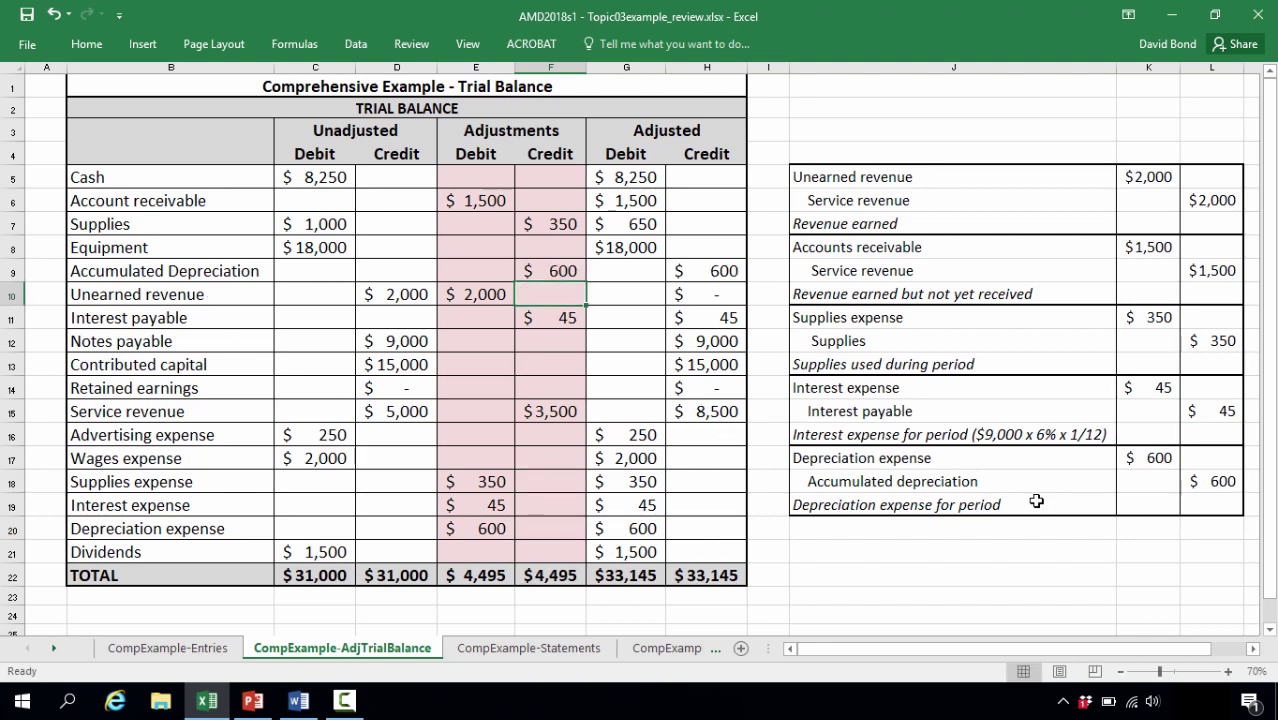
left_click(1071, 545)
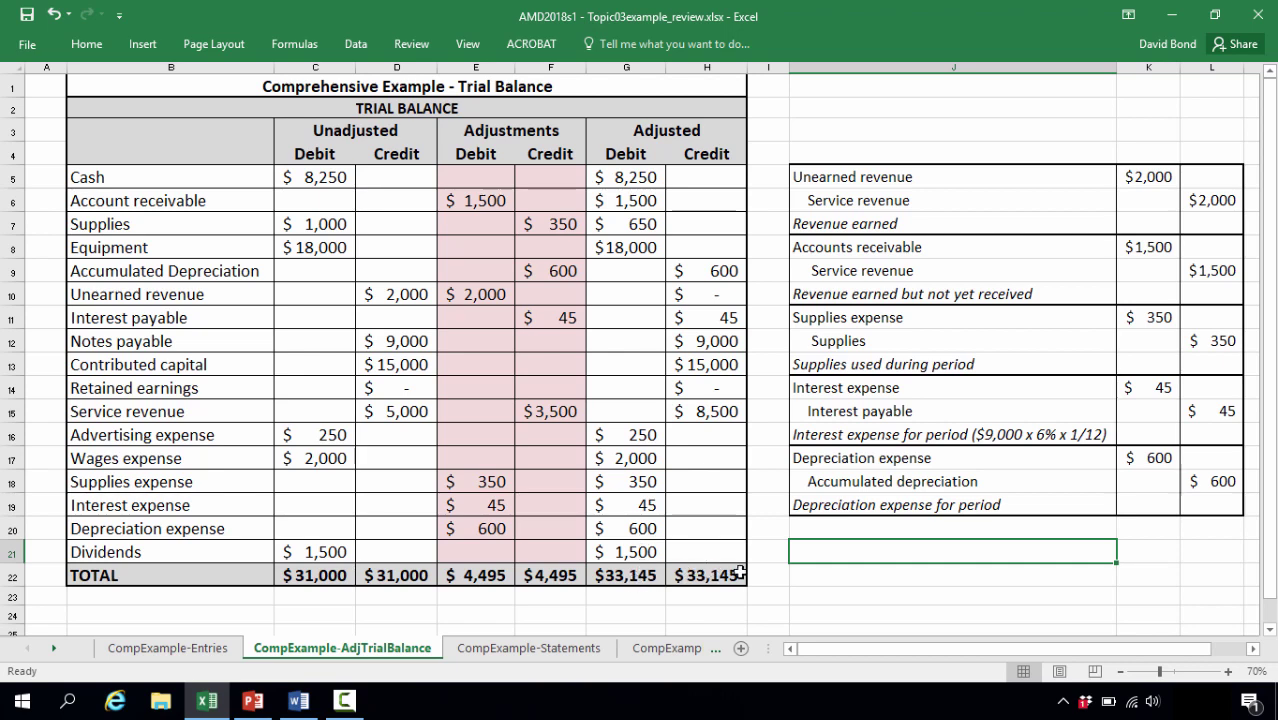
left_click(813, 576)
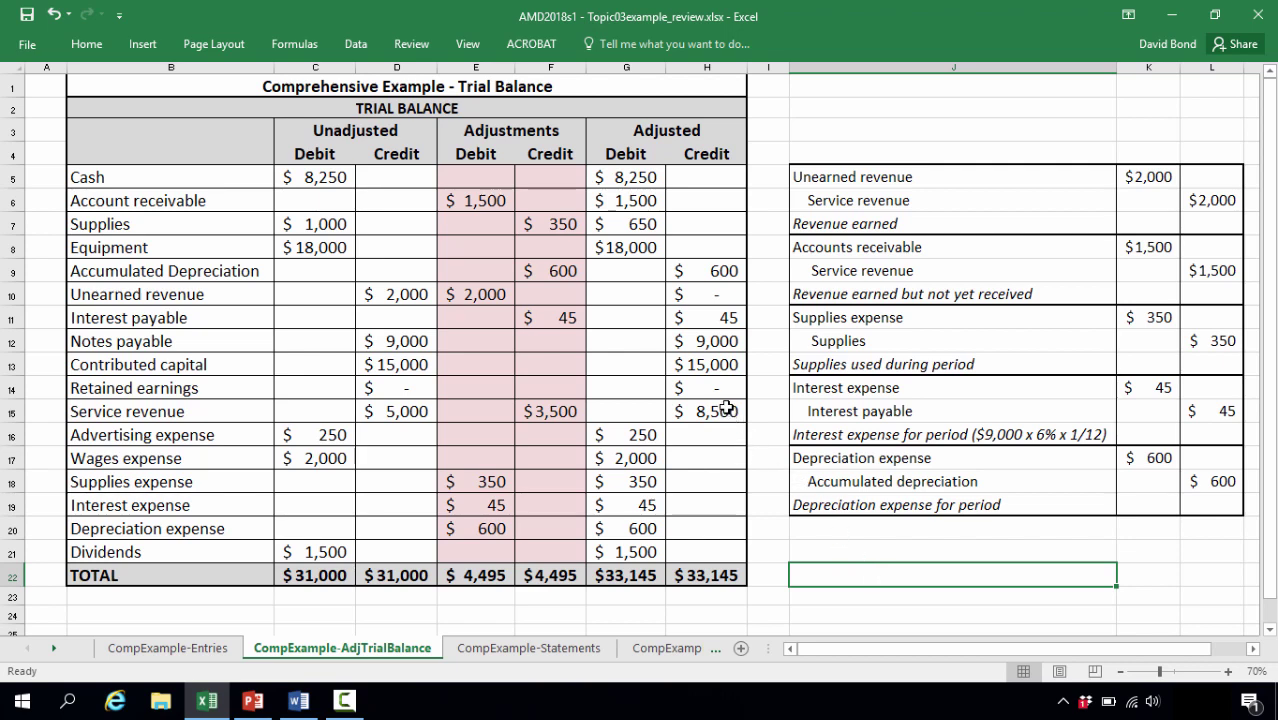
Step: Highlight the income statement accounts, from Service revenue to Depreciation expense across all trial balance columns, in yellow
left_click_drag(725, 410, 180, 528)
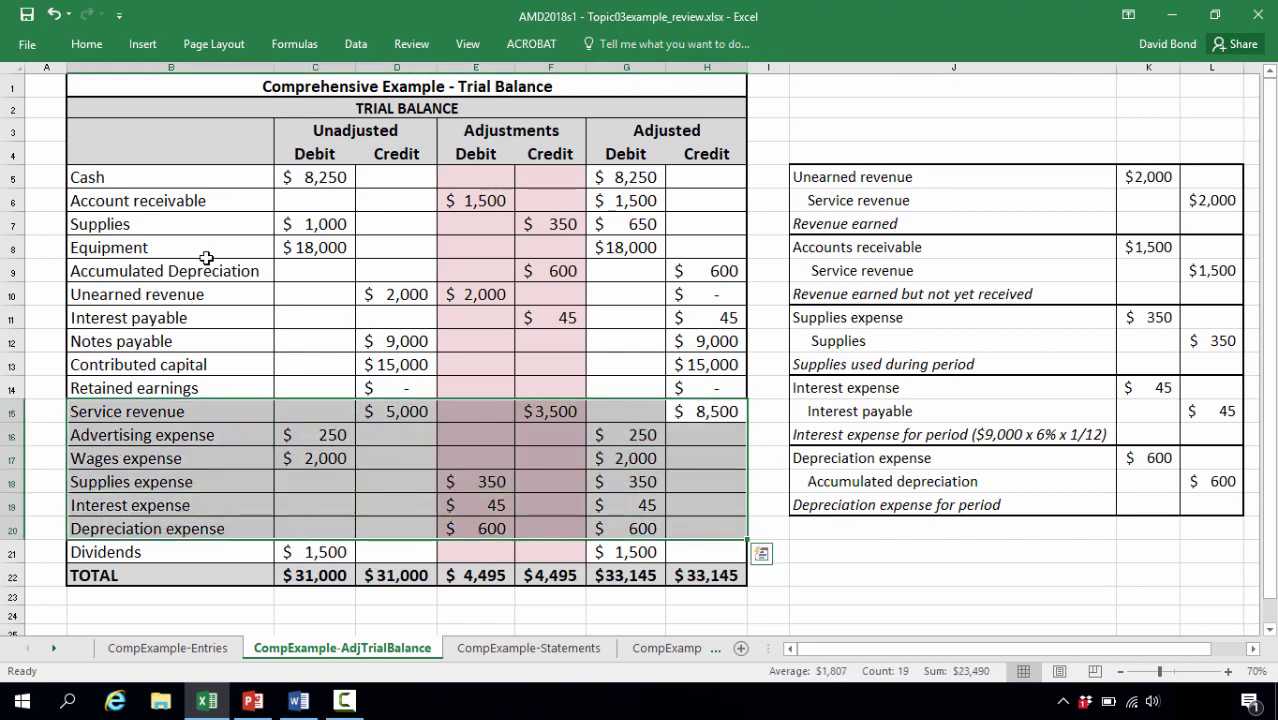
left_click(97, 52)
left_click(284, 107)
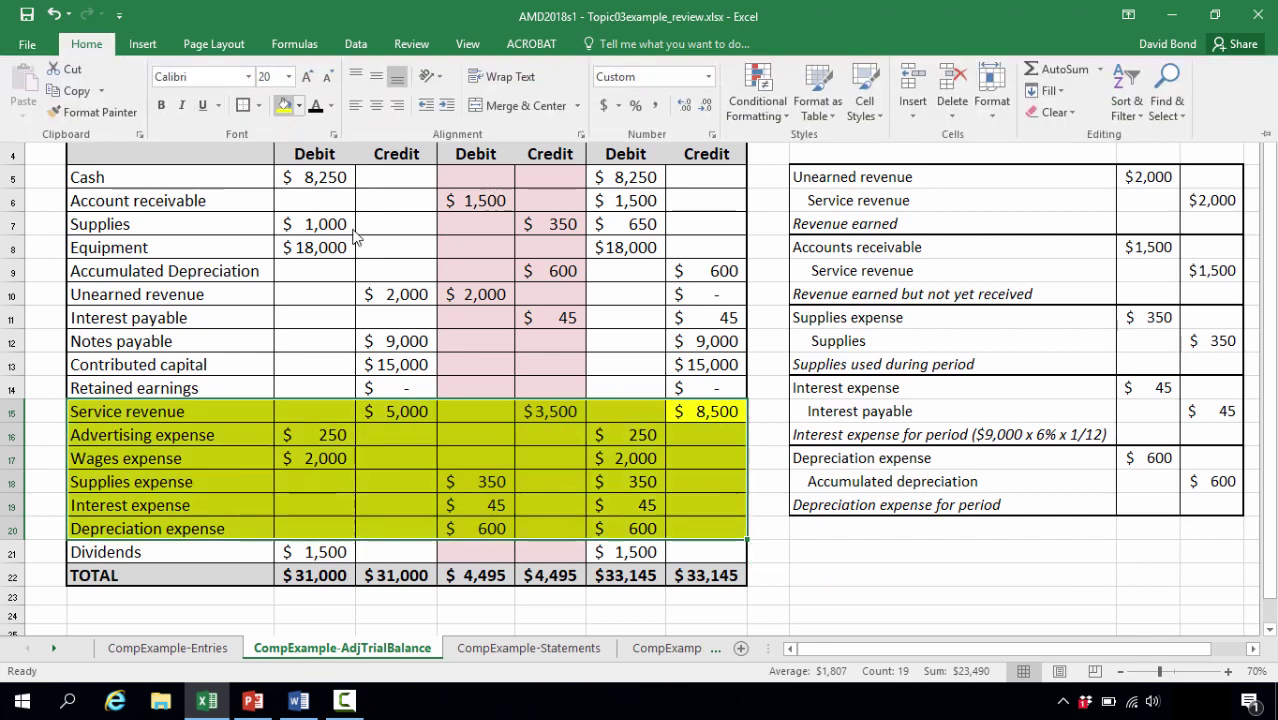
left_click(904, 606)
left_click(893, 551)
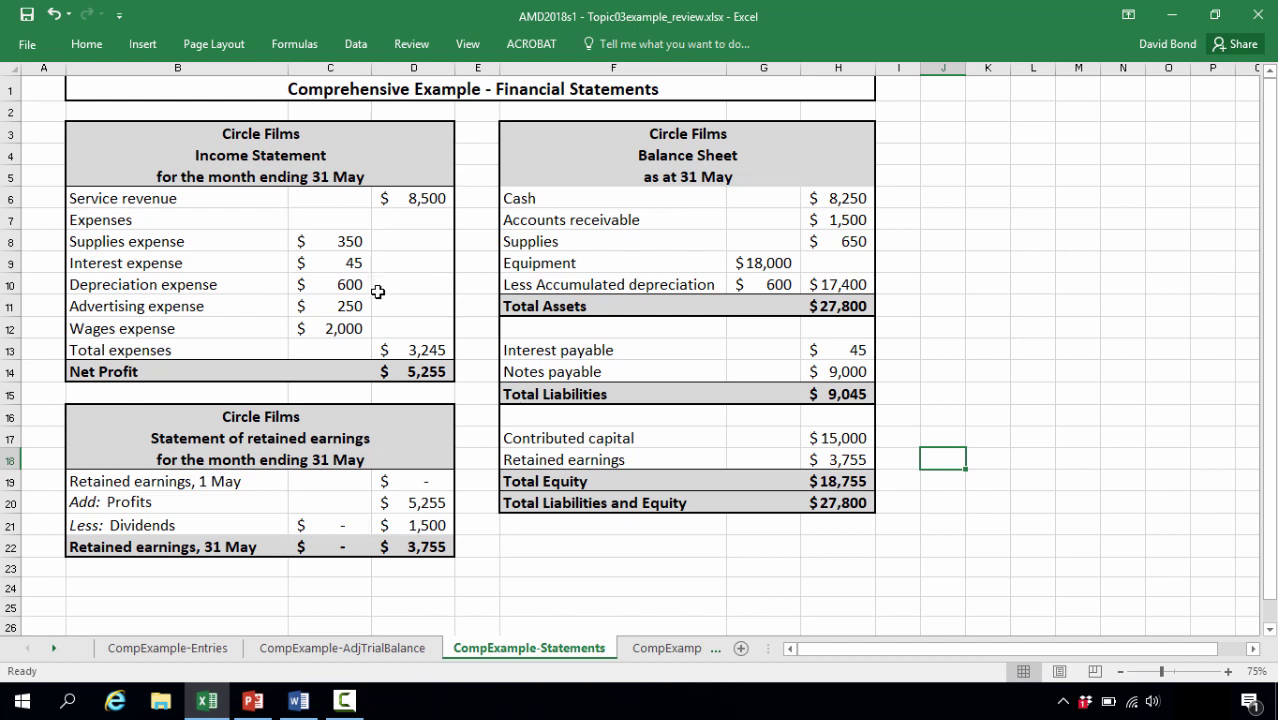
Step: Examine the income statement and statement of retained earnings, checking opening retained earnings and dividends against the adjusted trial balance
left_click(378, 286)
left_click(410, 197)
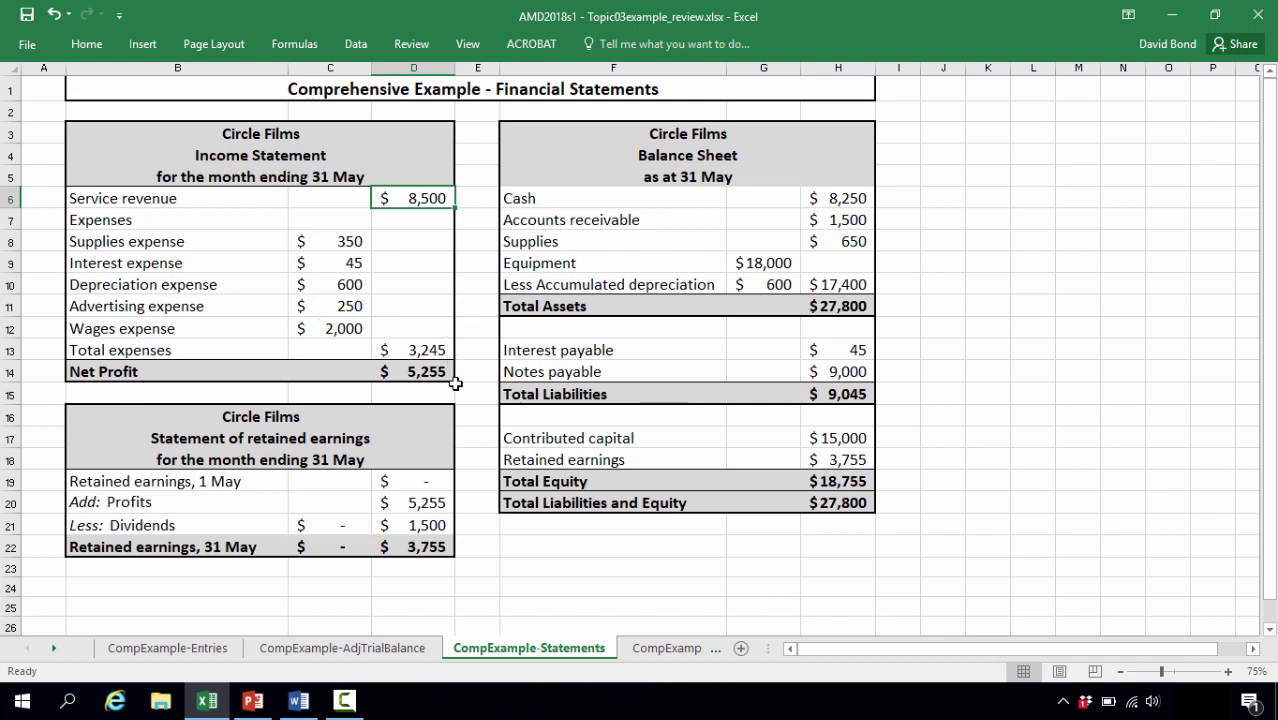
left_click(425, 395)
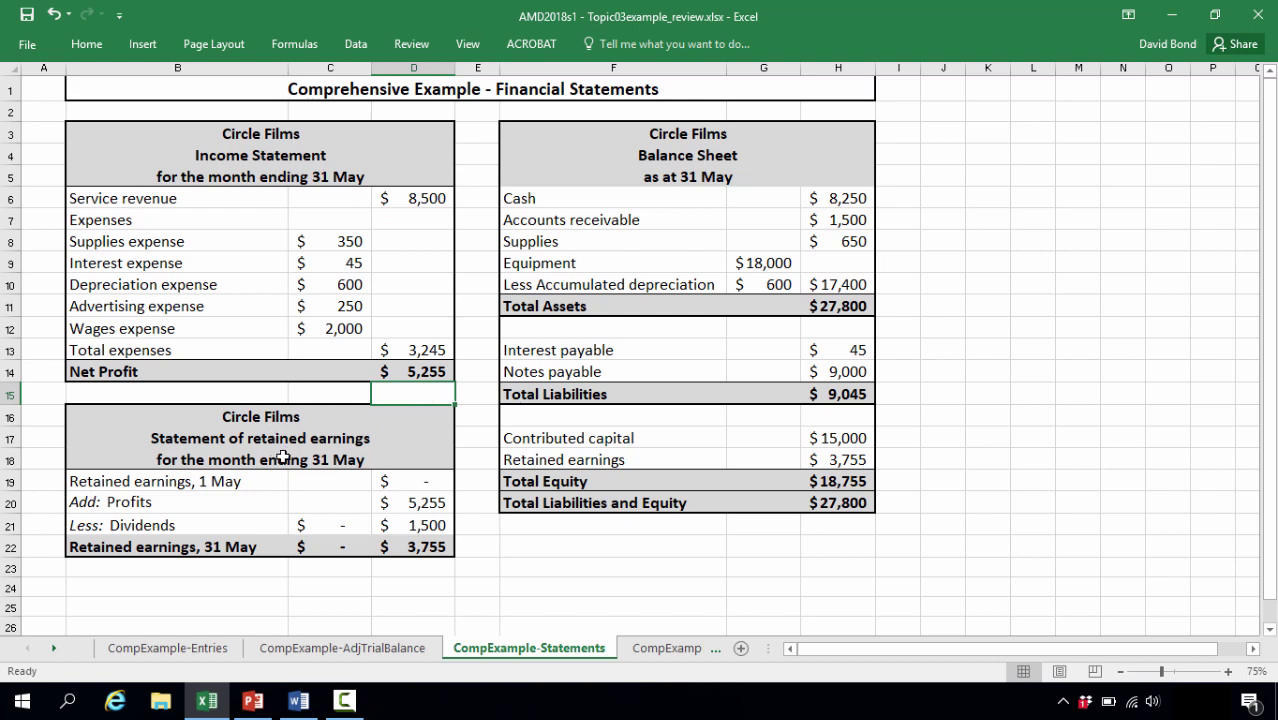
left_click(405, 481)
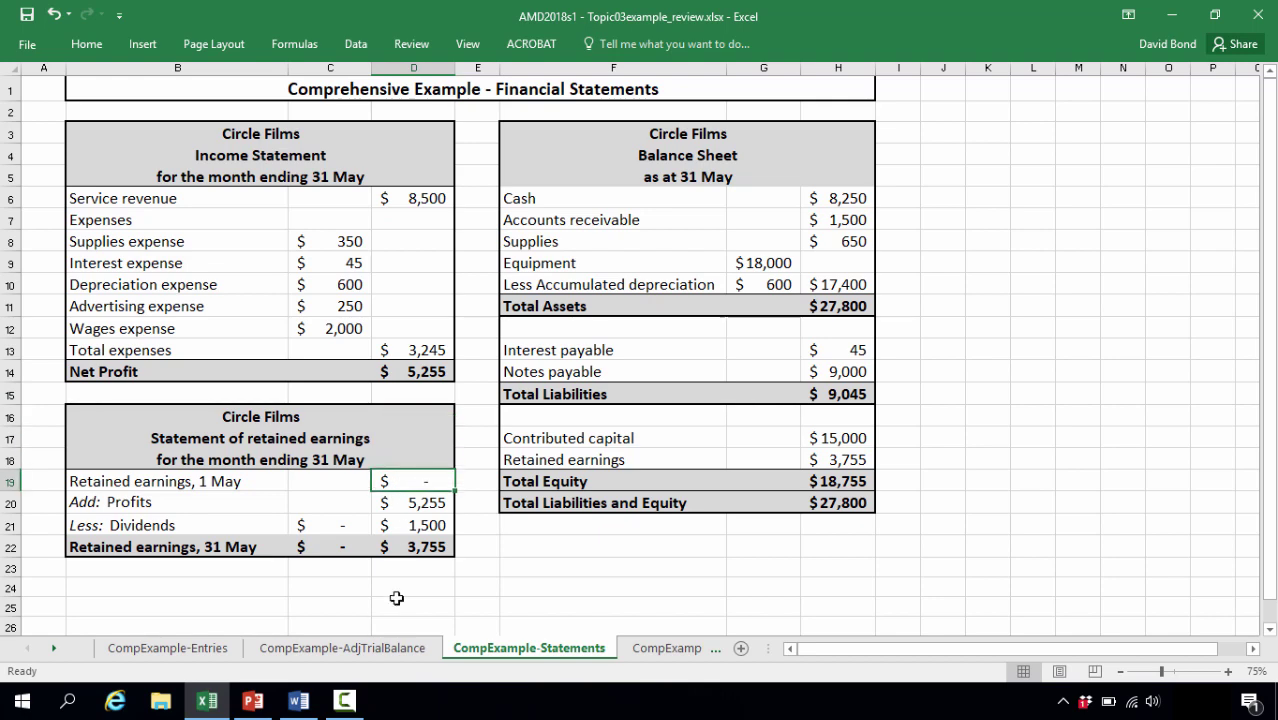
left_click(381, 646)
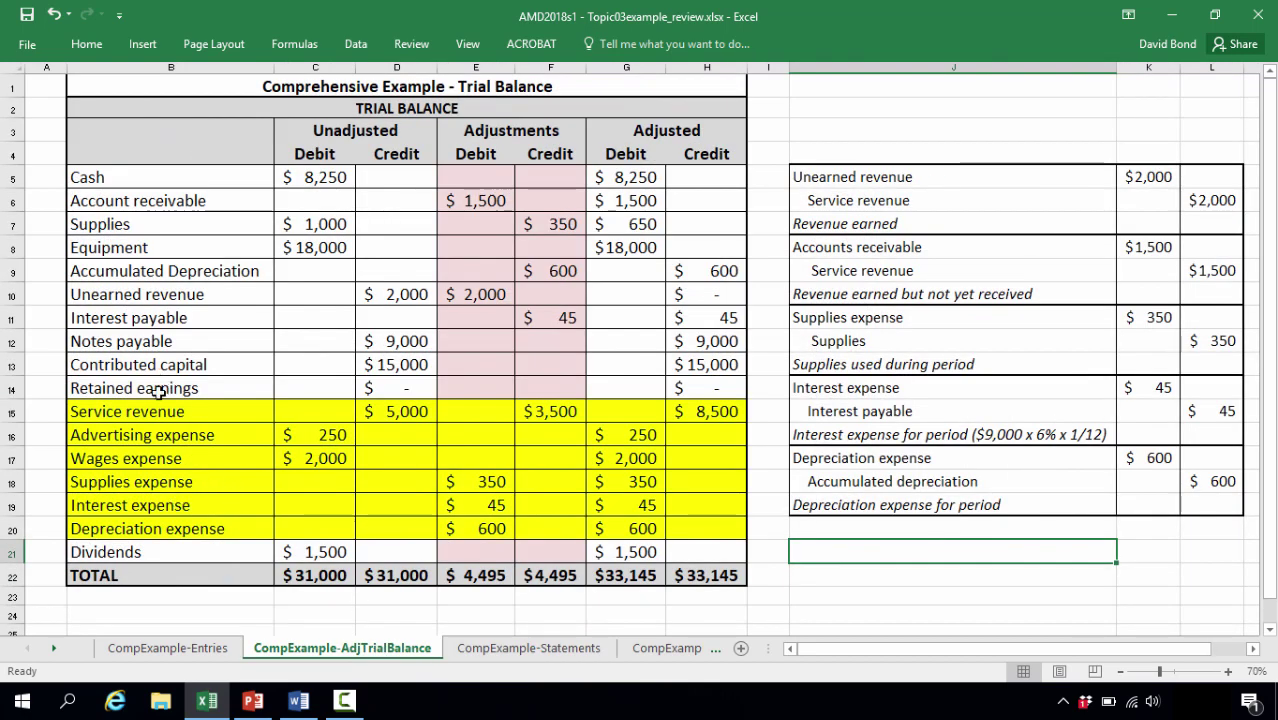
left_click(518, 649)
left_click(431, 508)
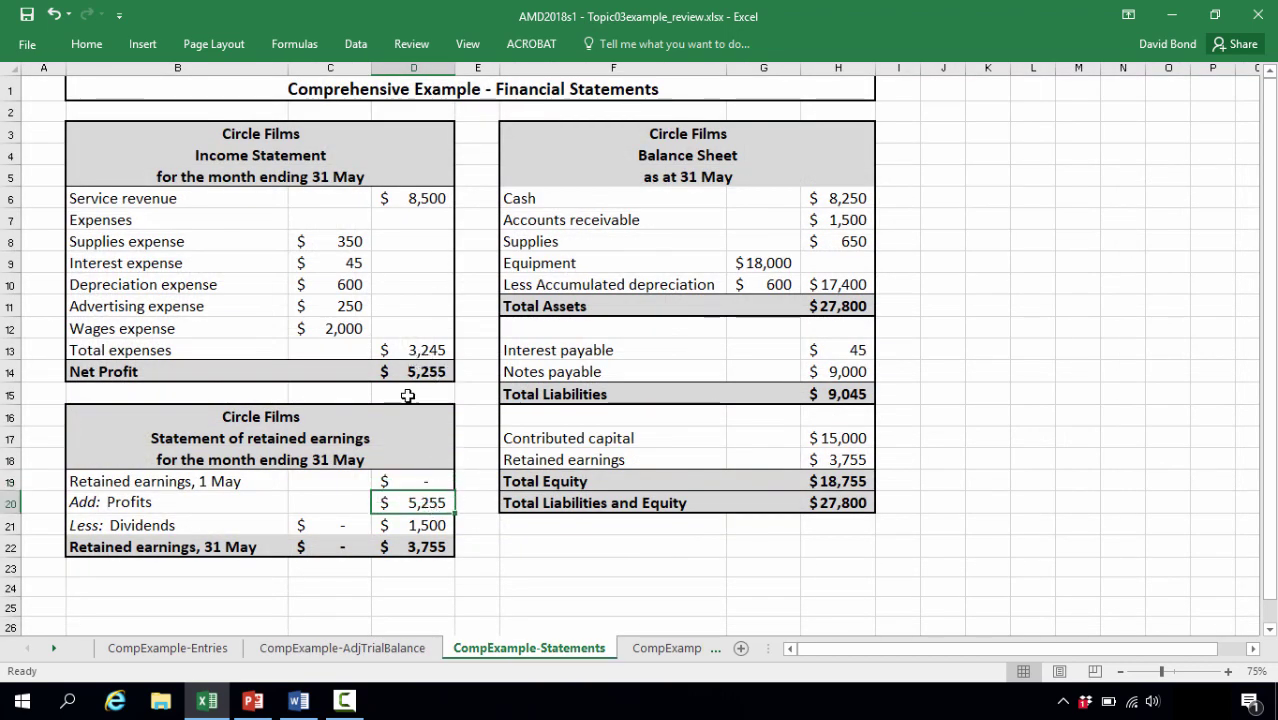
left_click(433, 525)
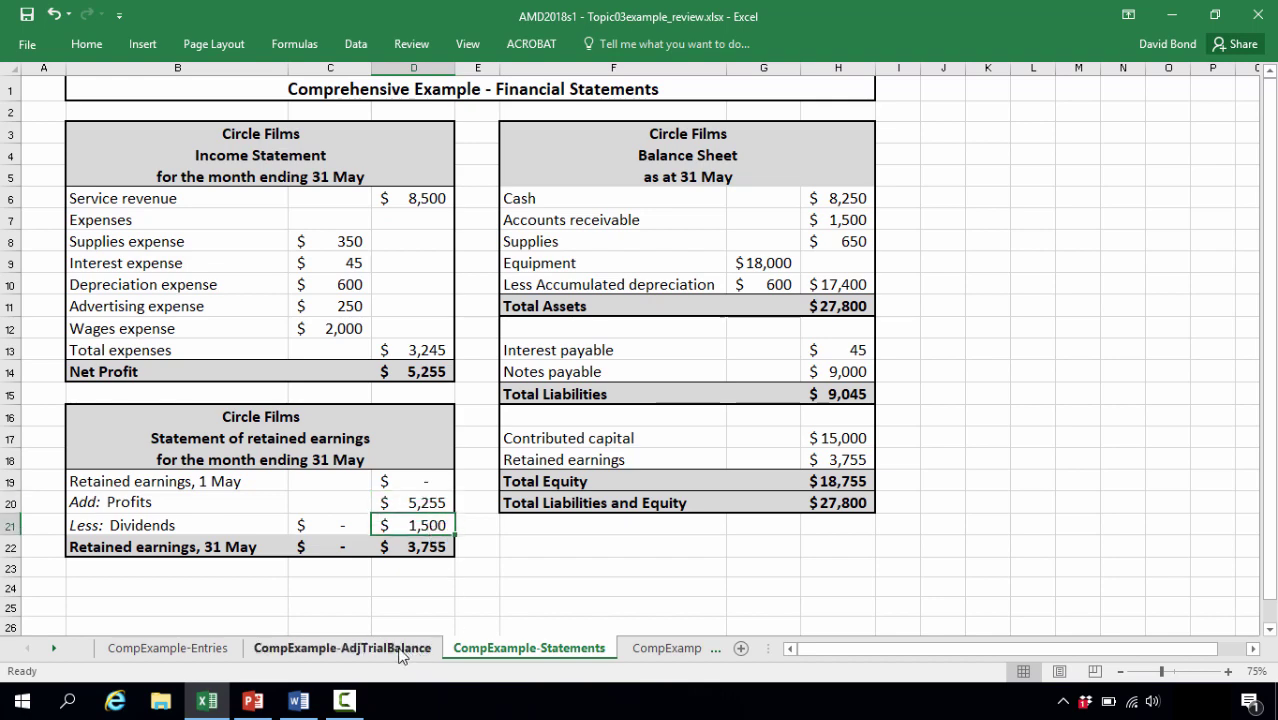
left_click(342, 648)
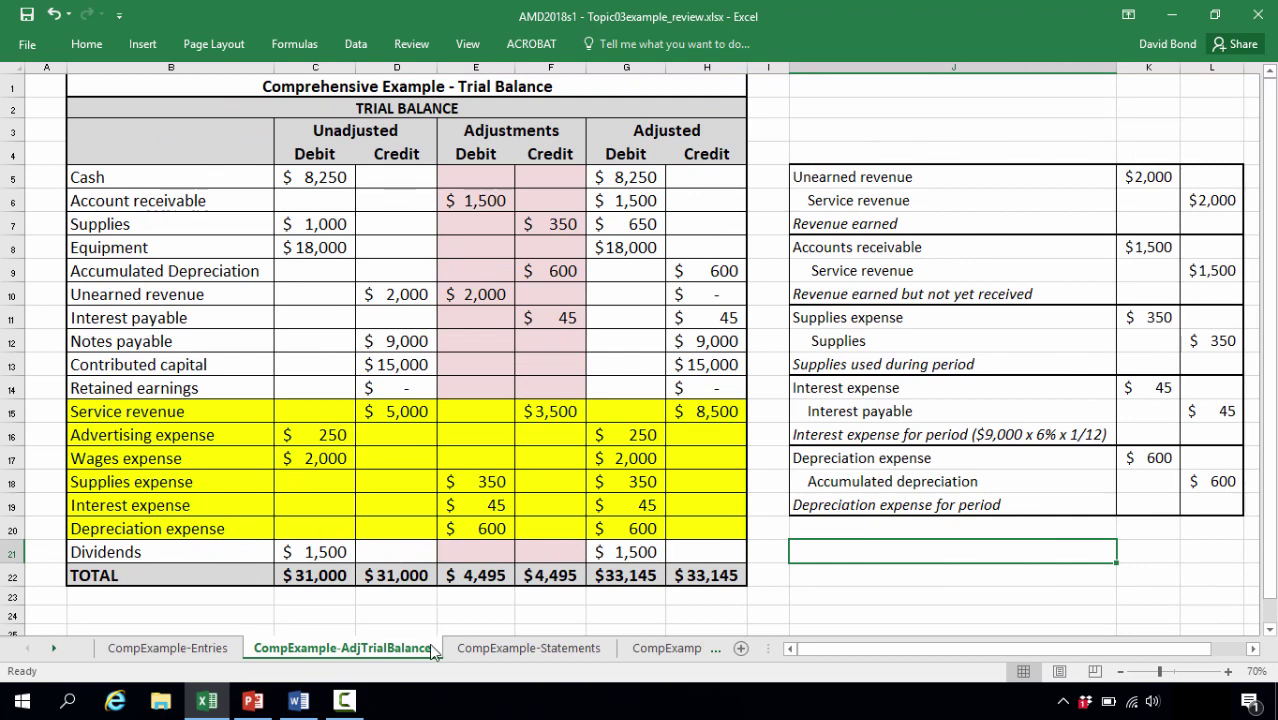
left_click(487, 648)
left_click(428, 548)
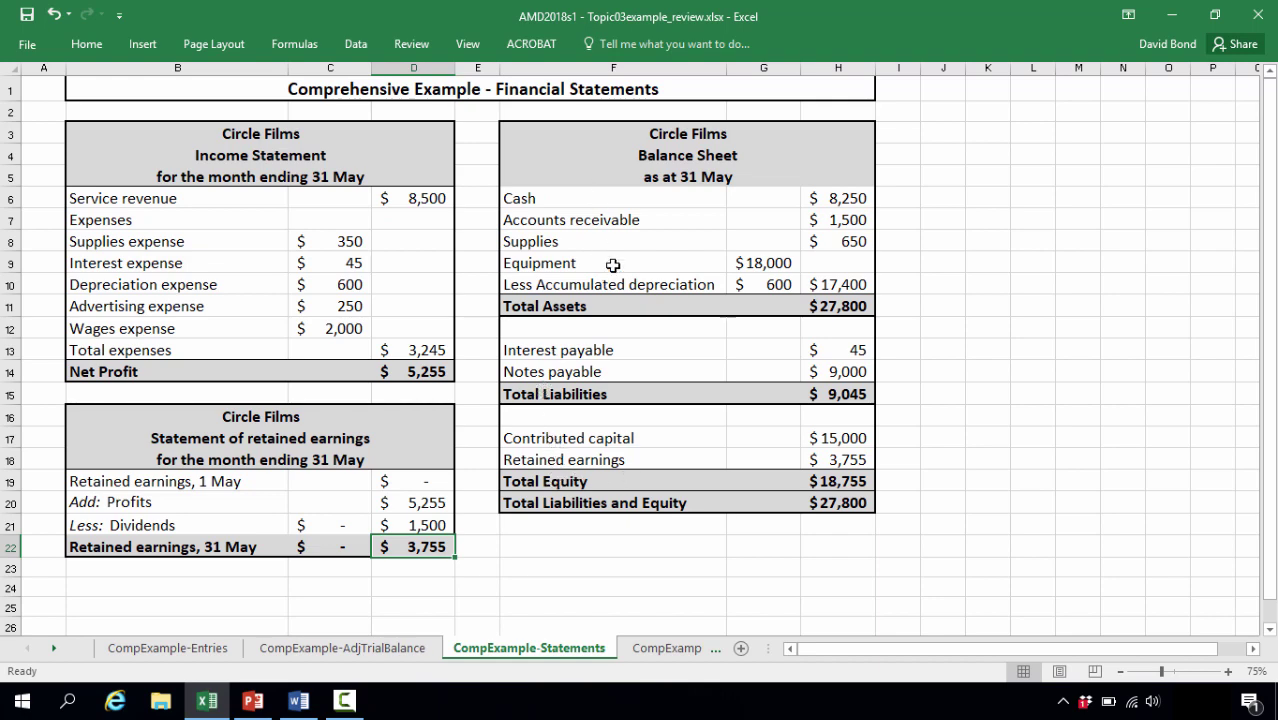
Step: On the trial balance, shade the asset rows Cash to Accumulated Depreciation light red and the liability rows Unearned revenue to Notes payable blue
left_click(380, 648)
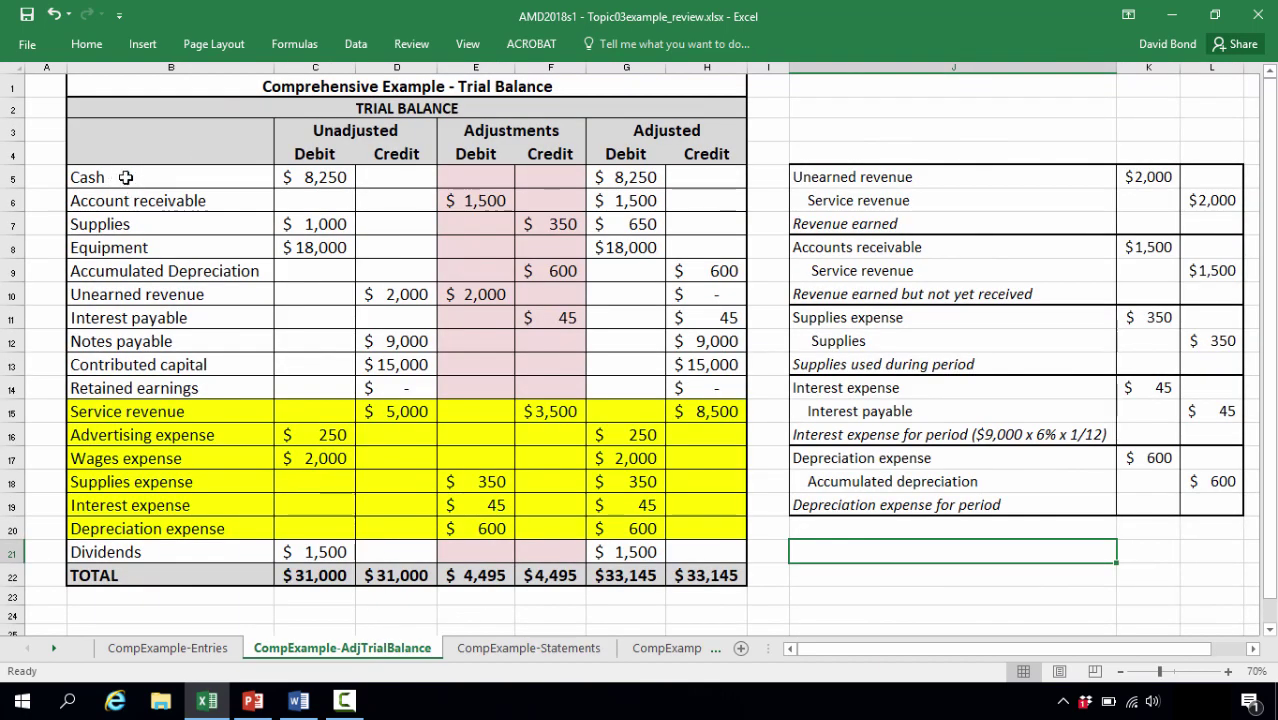
left_click(127, 182)
left_click_drag(130, 190, 700, 262)
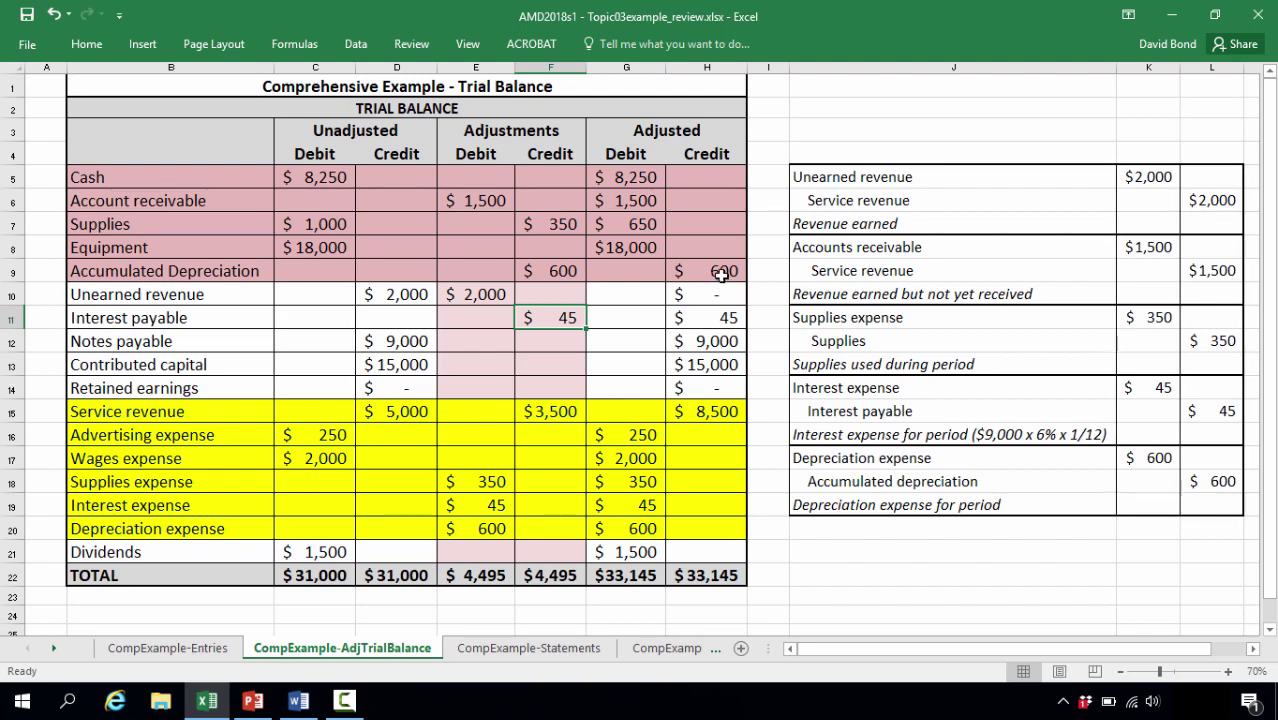
left_click(500, 648)
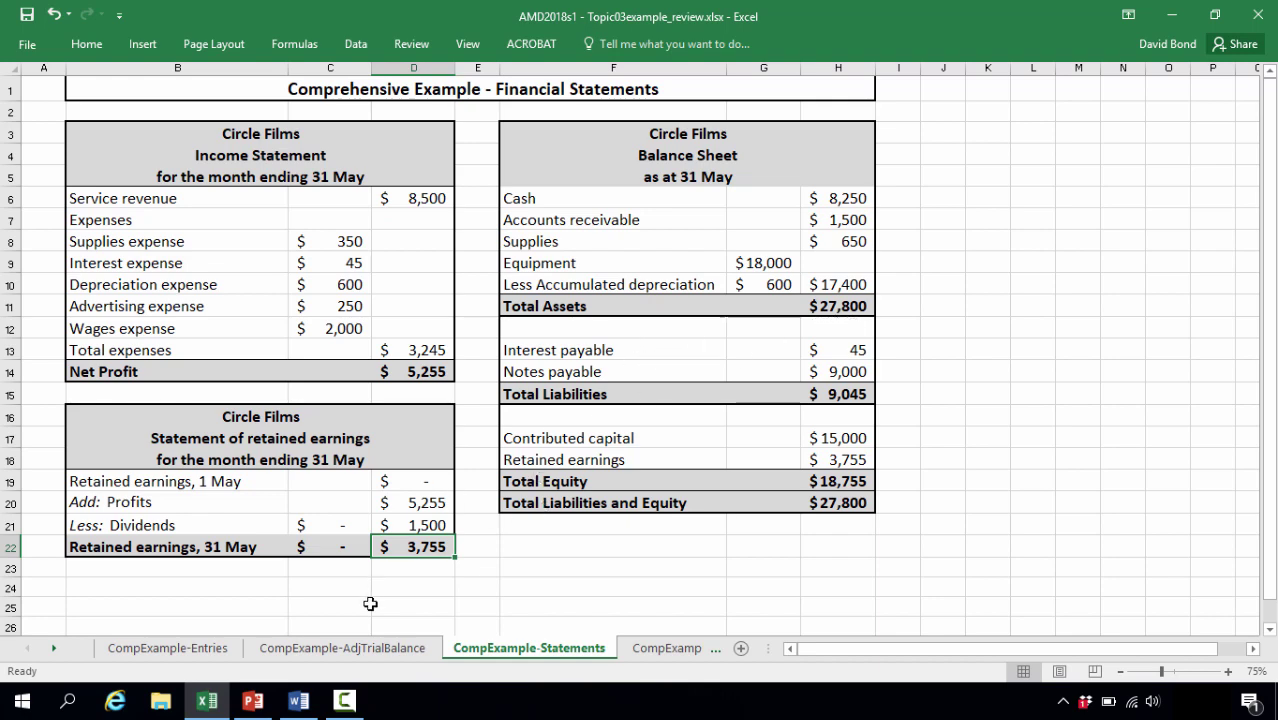
left_click(342, 648)
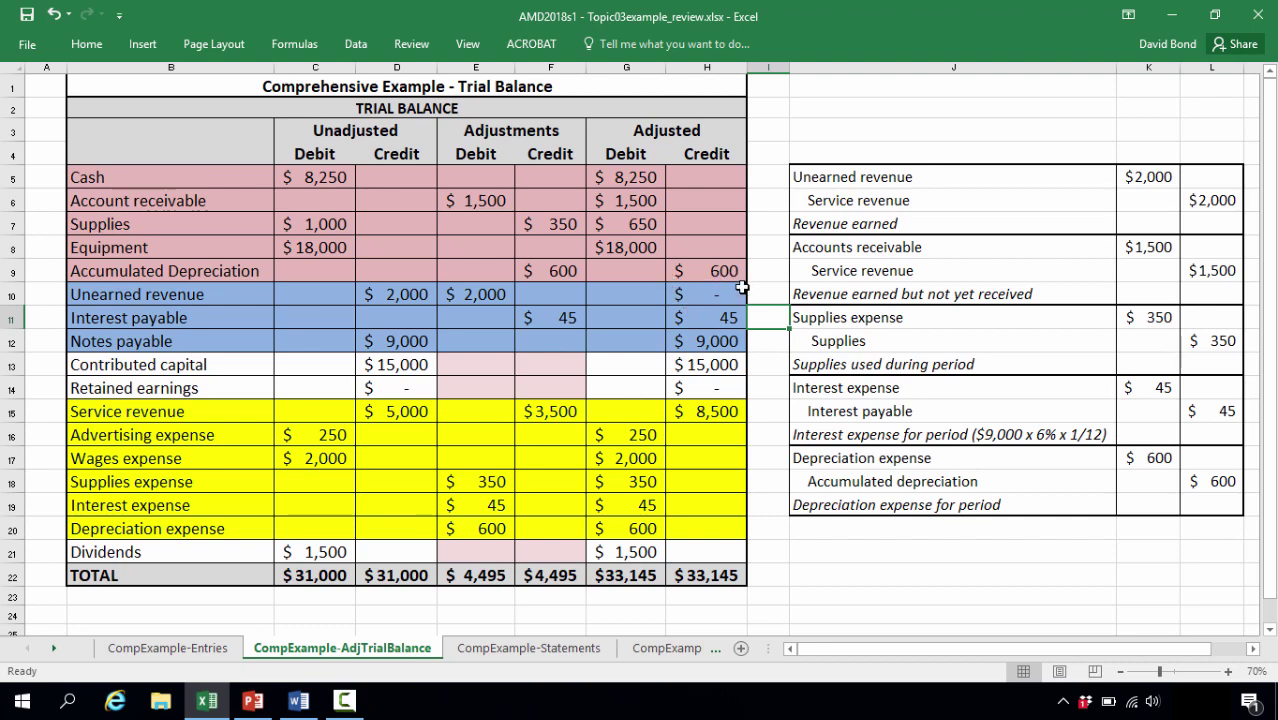
Step: Review the balance sheet's liabilities and equity against the trial balance, checking retained earnings, total equity, and total liabilities and equity
left_click(528, 648)
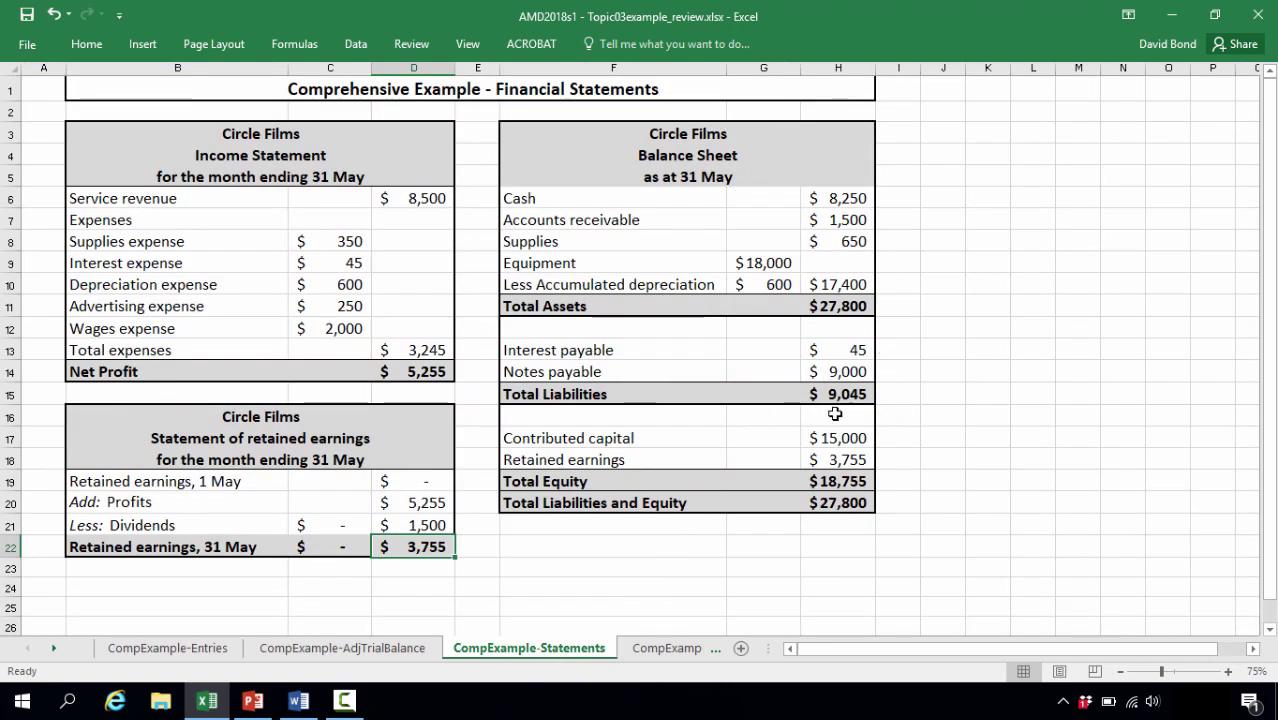
left_click(380, 648)
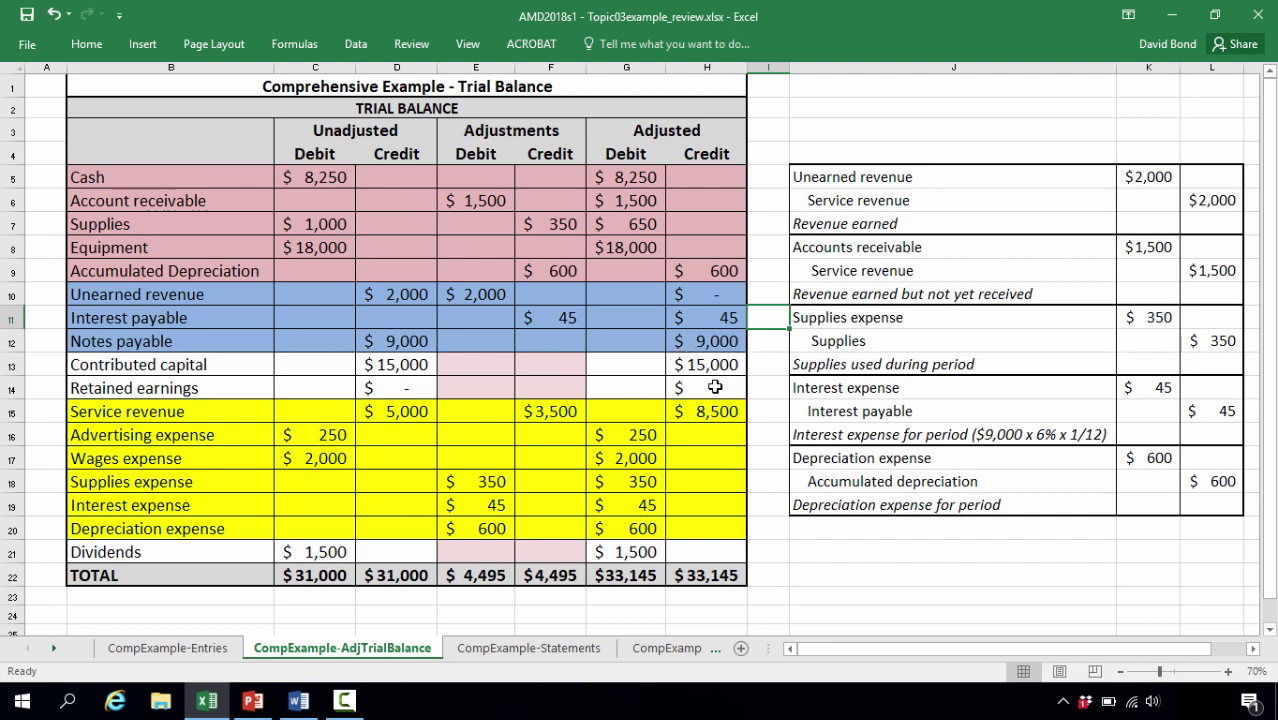
left_click(545, 650)
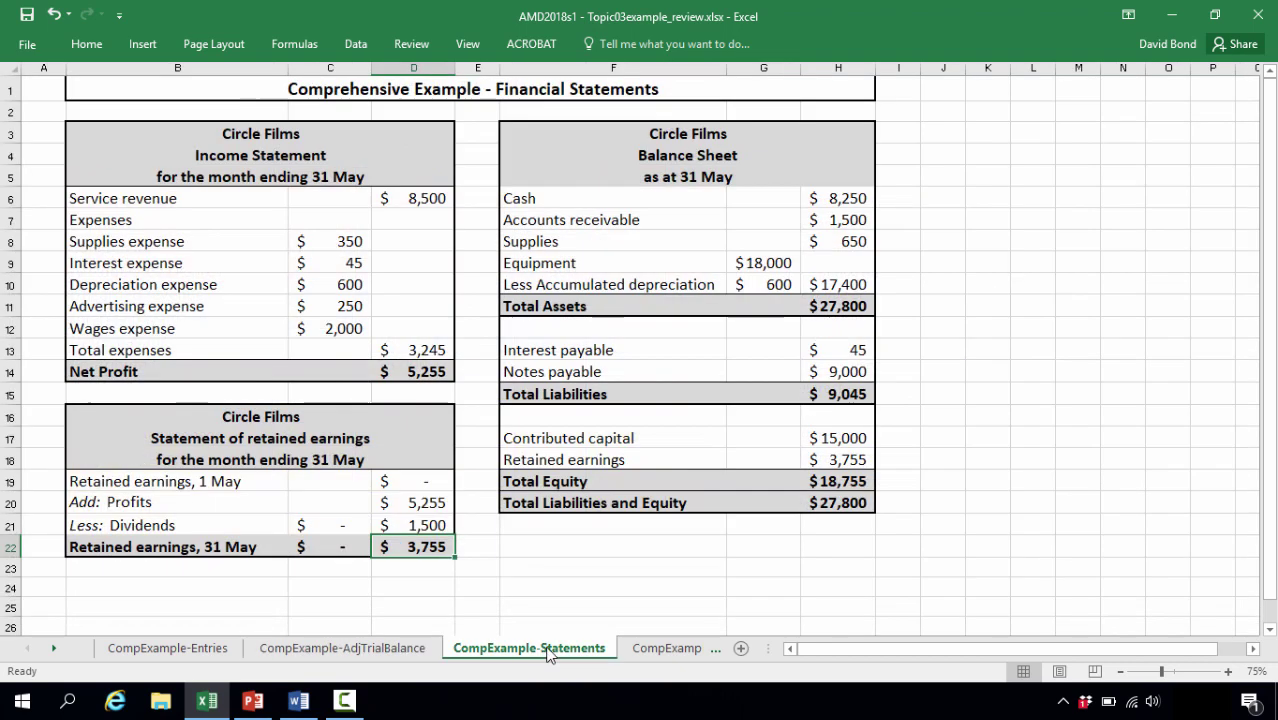
left_click(860, 455)
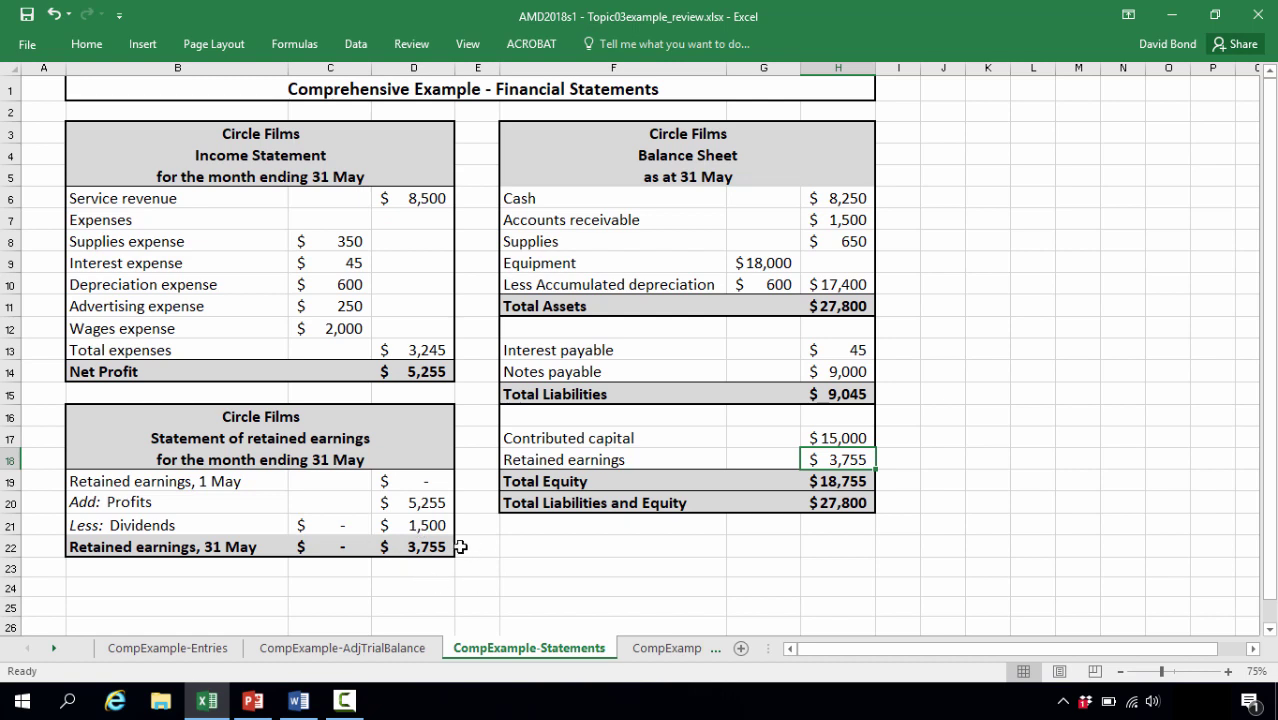
left_click(856, 482)
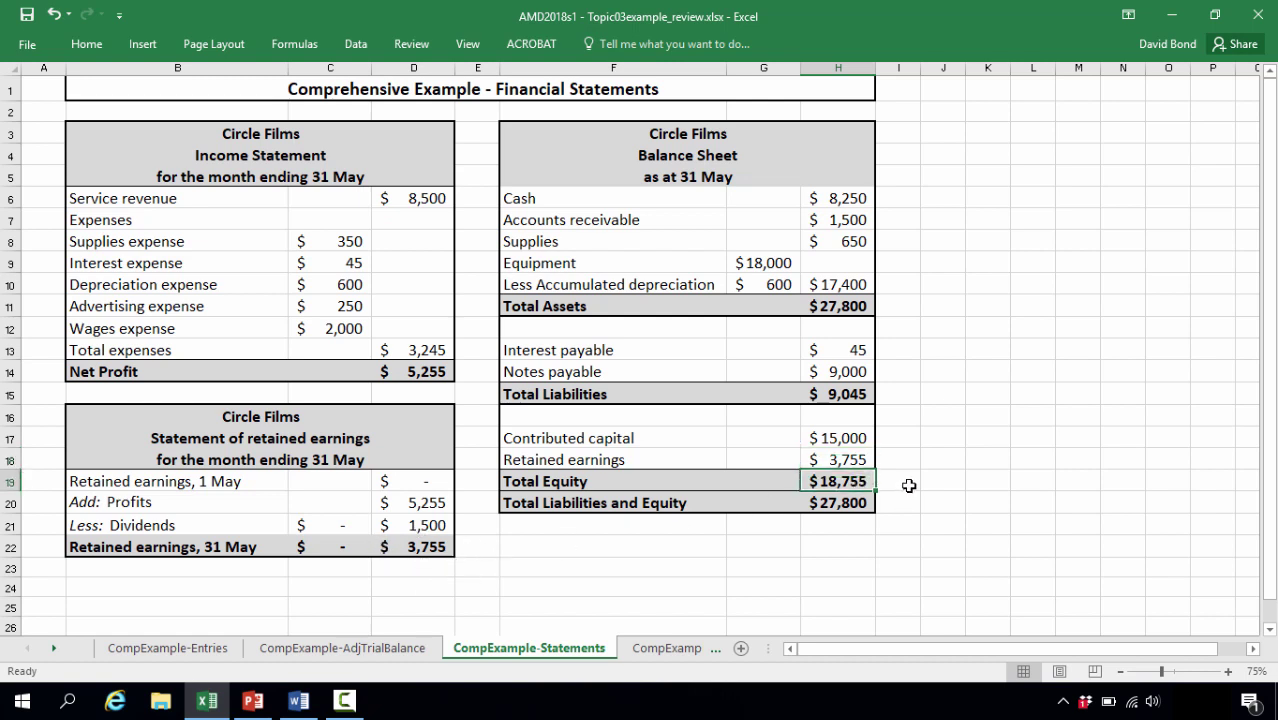
left_click(857, 505)
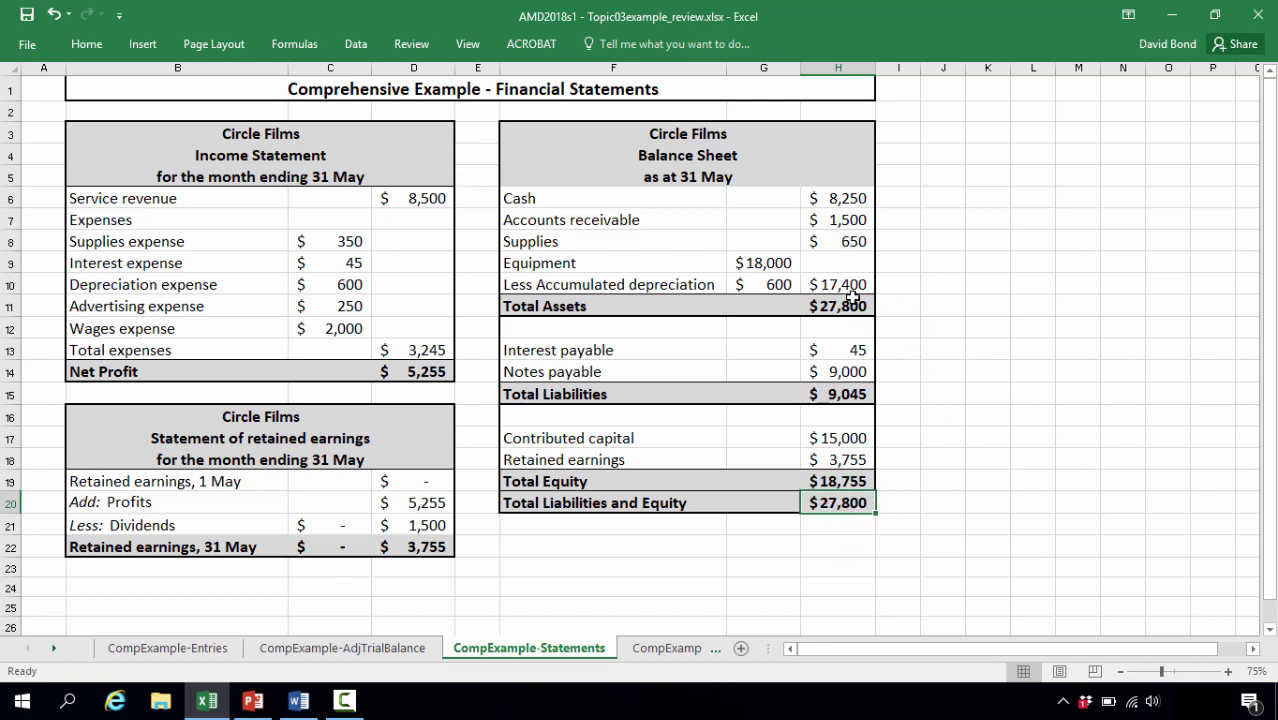
left_click(927, 520)
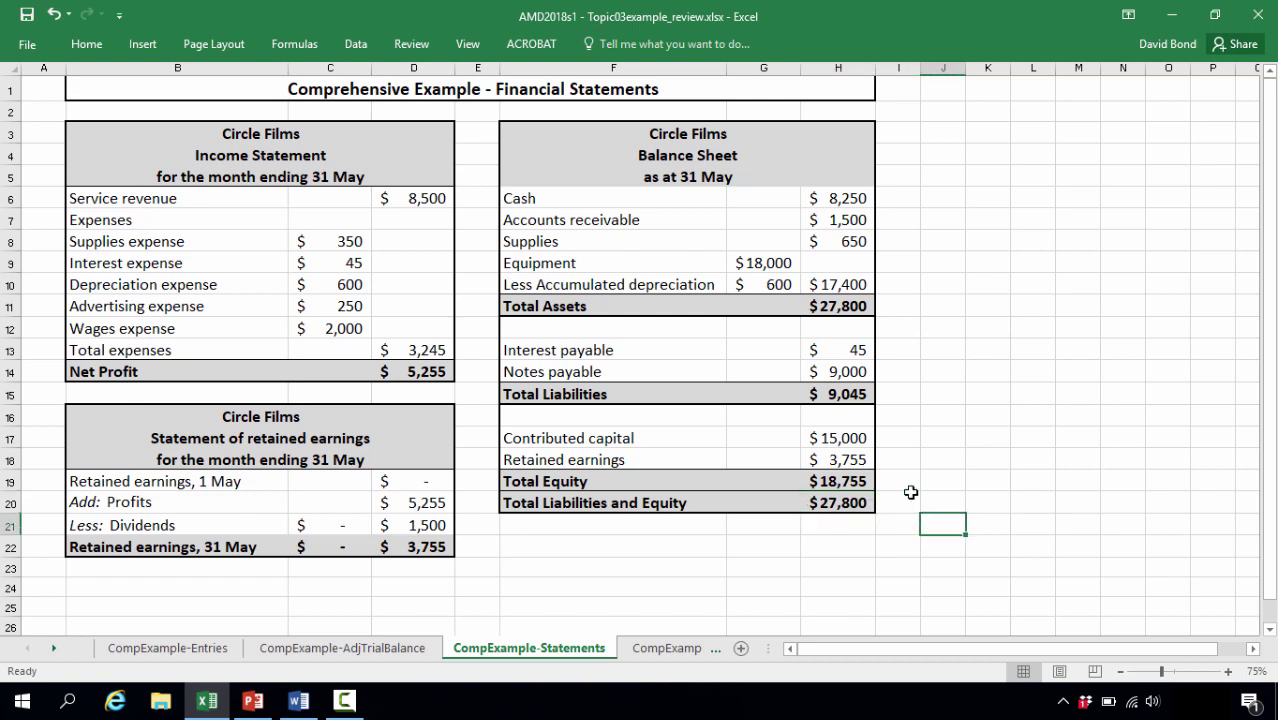